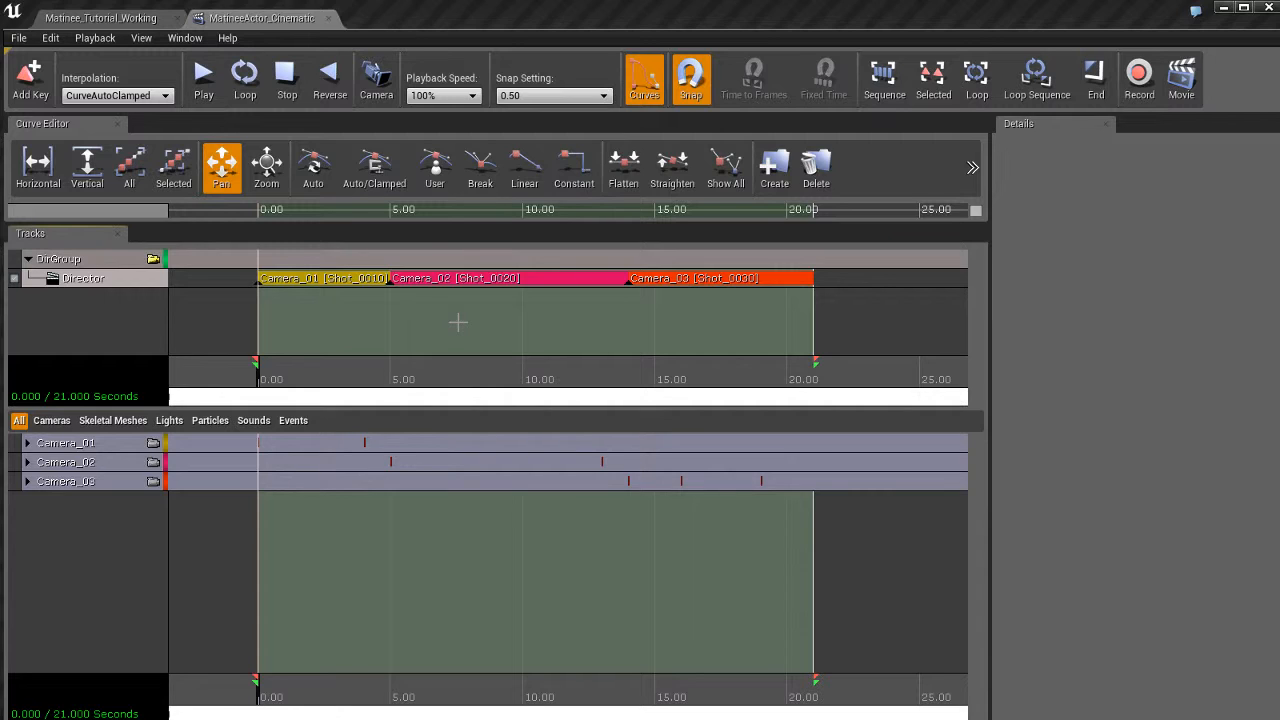
- Add a new Fade track to the DirGroup director group
click(112, 261)
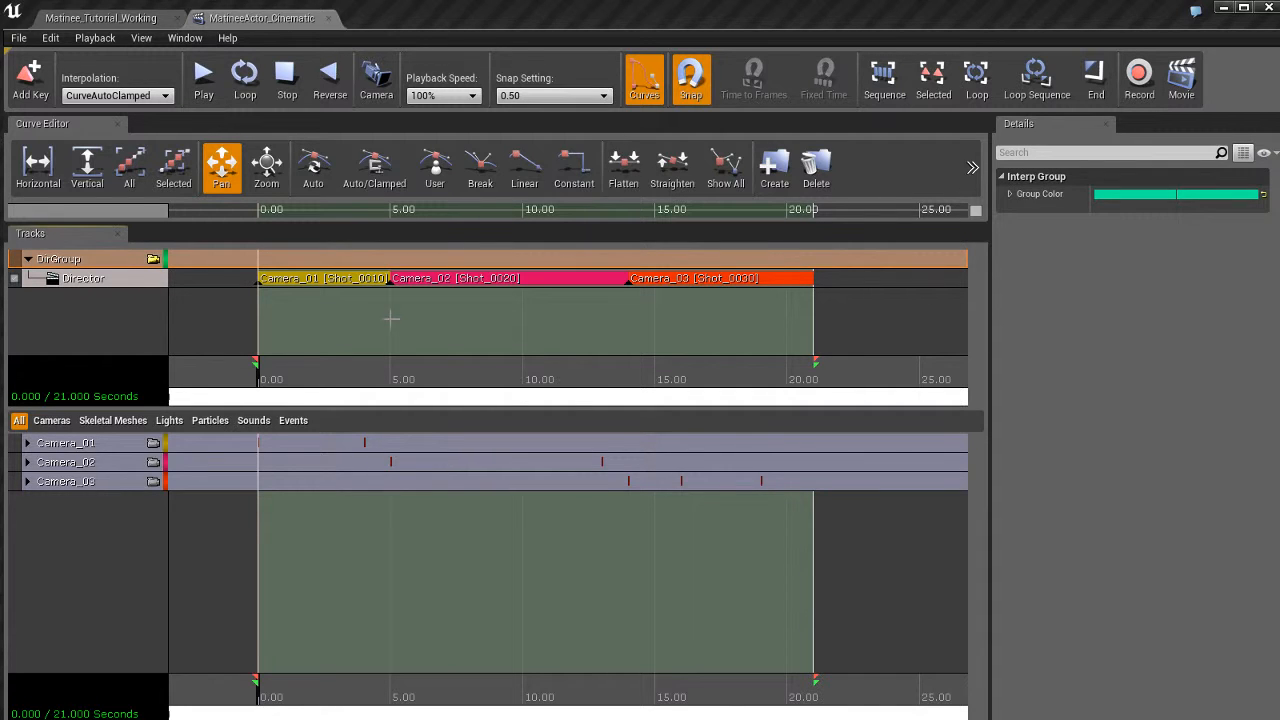
right_click(117, 258)
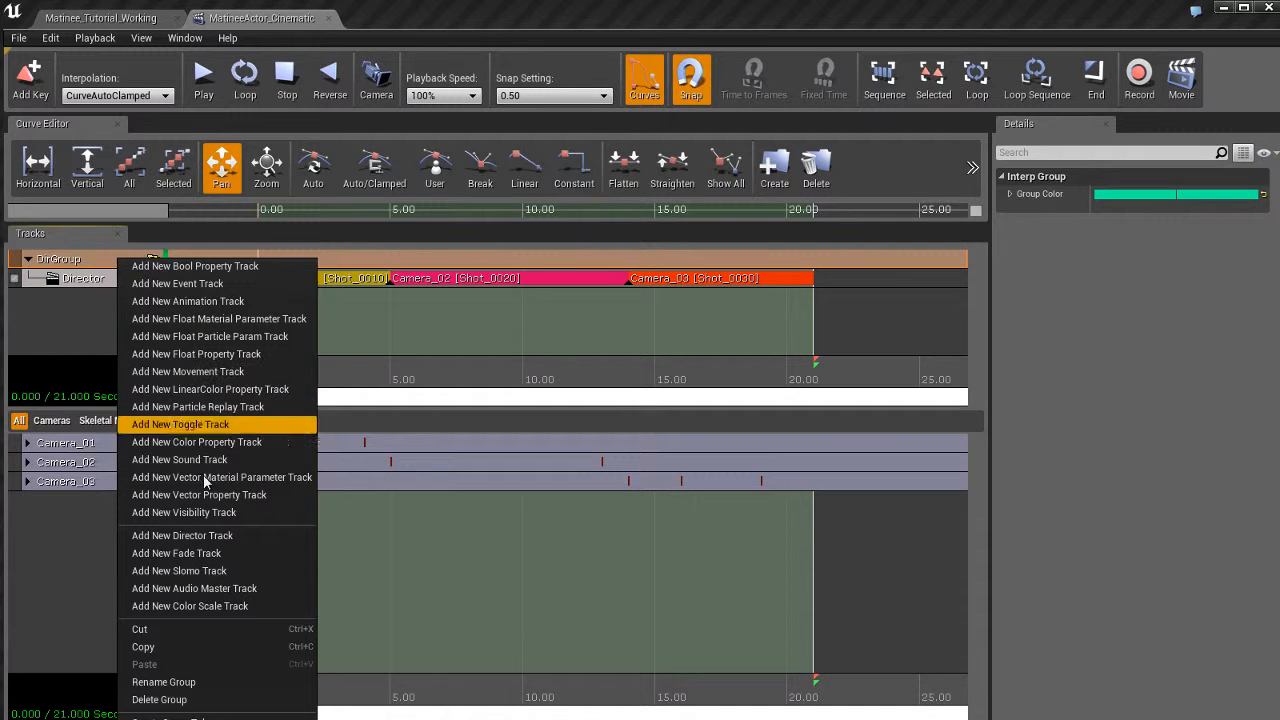
click(191, 556)
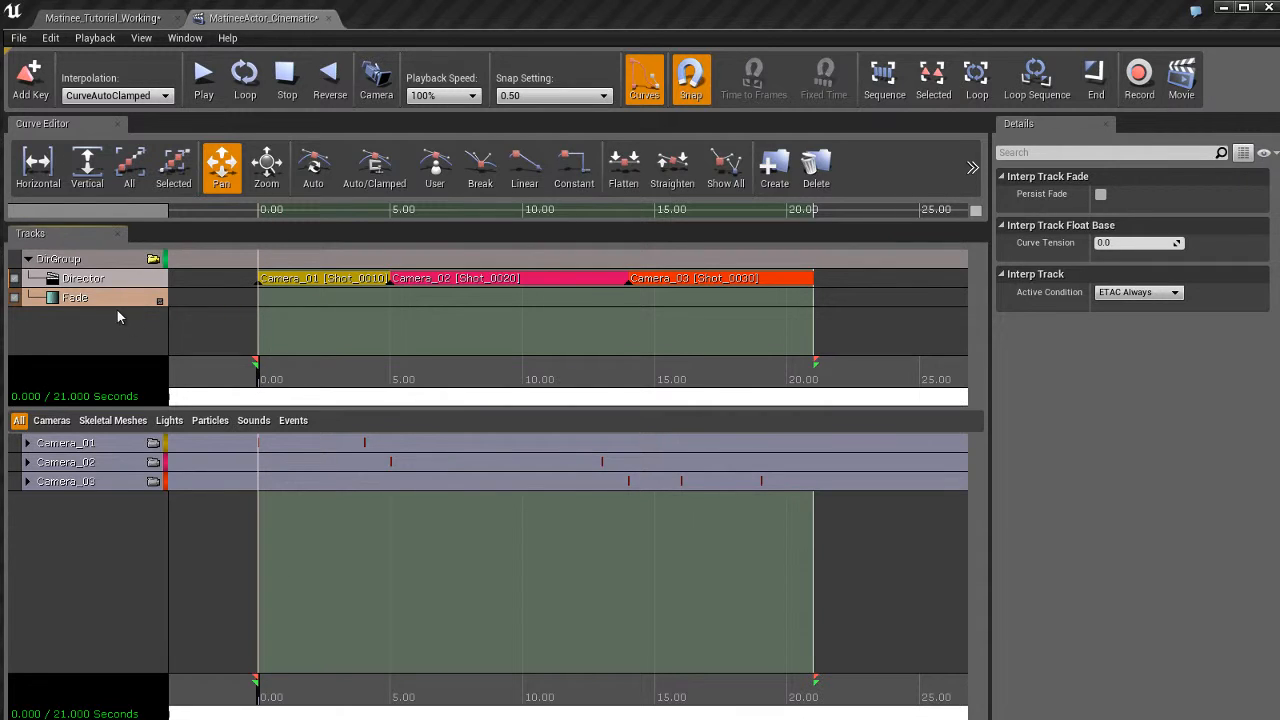
- Add two keys to the Fade track, one at 0 seconds and one at 1 second
key(Return)
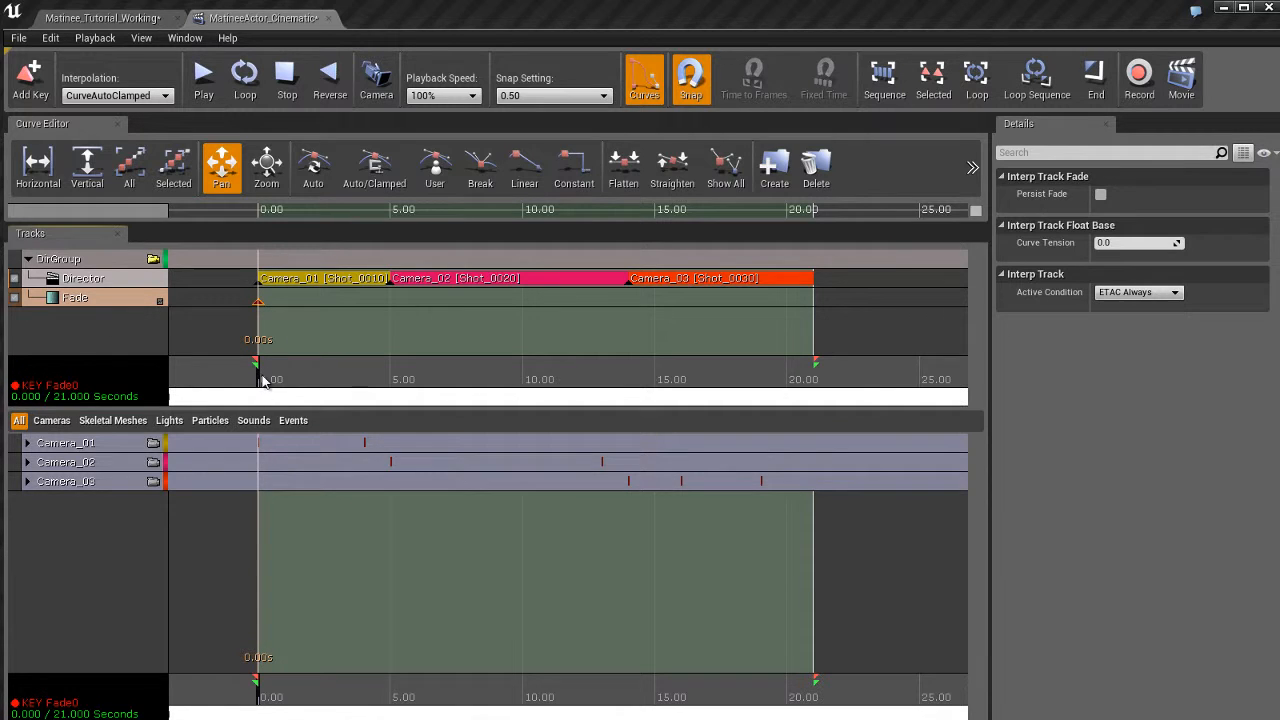
drag(263, 380, 287, 379)
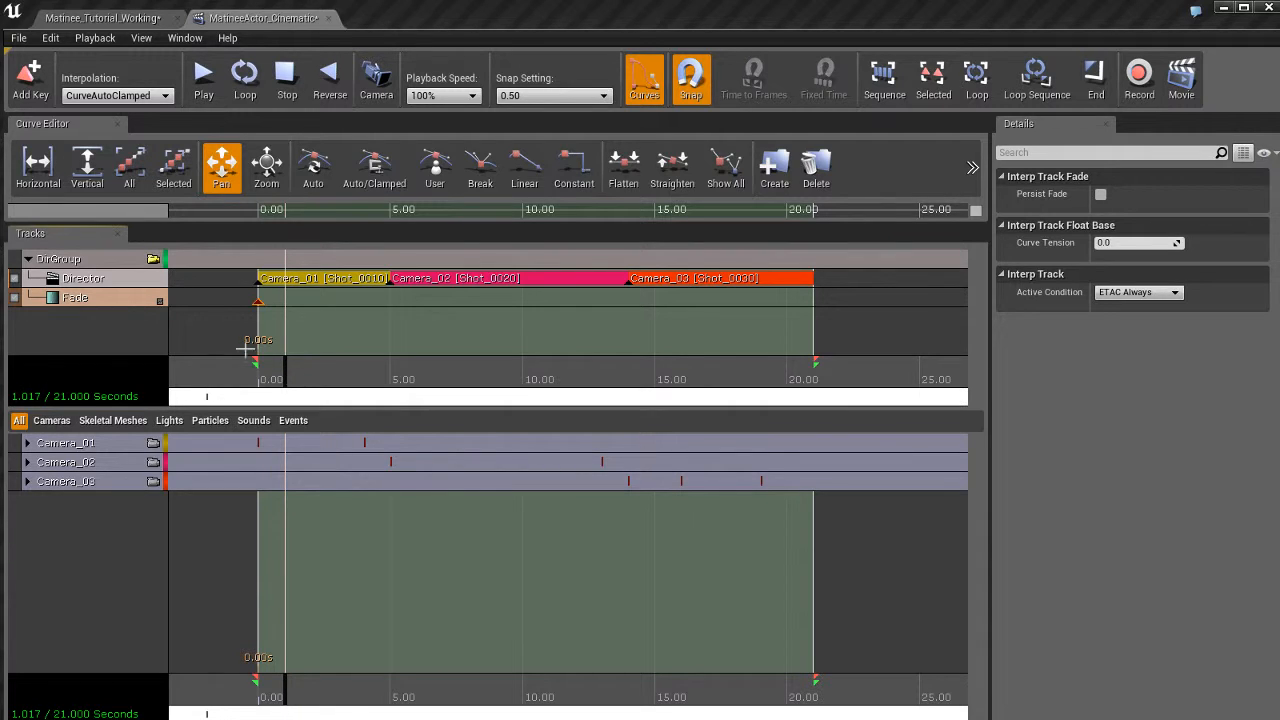
key(Return)
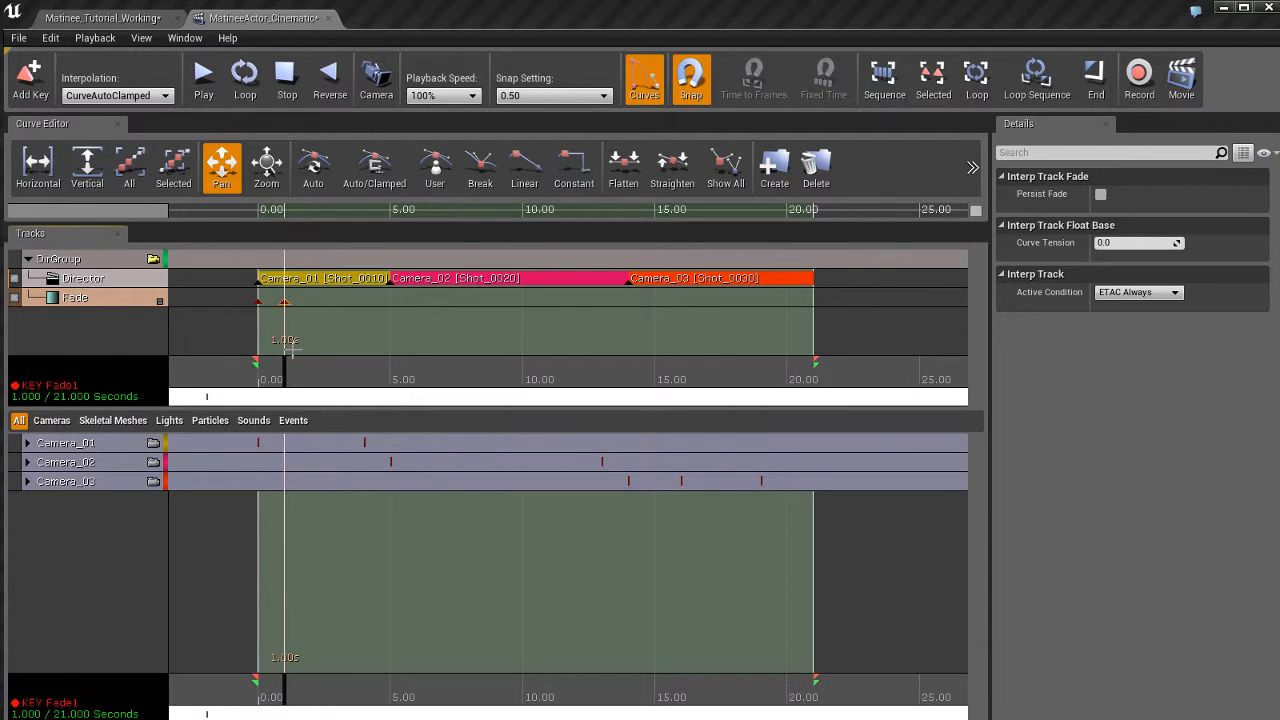
click(258, 302)
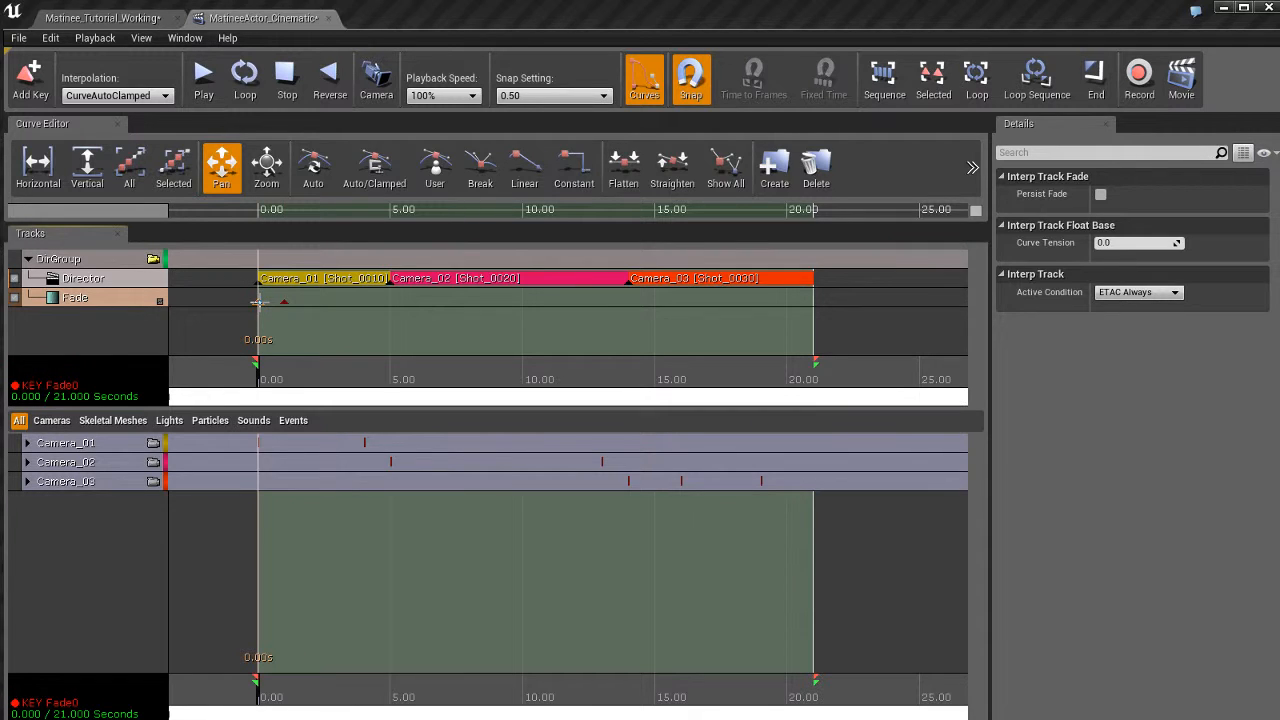
right_click(258, 302)
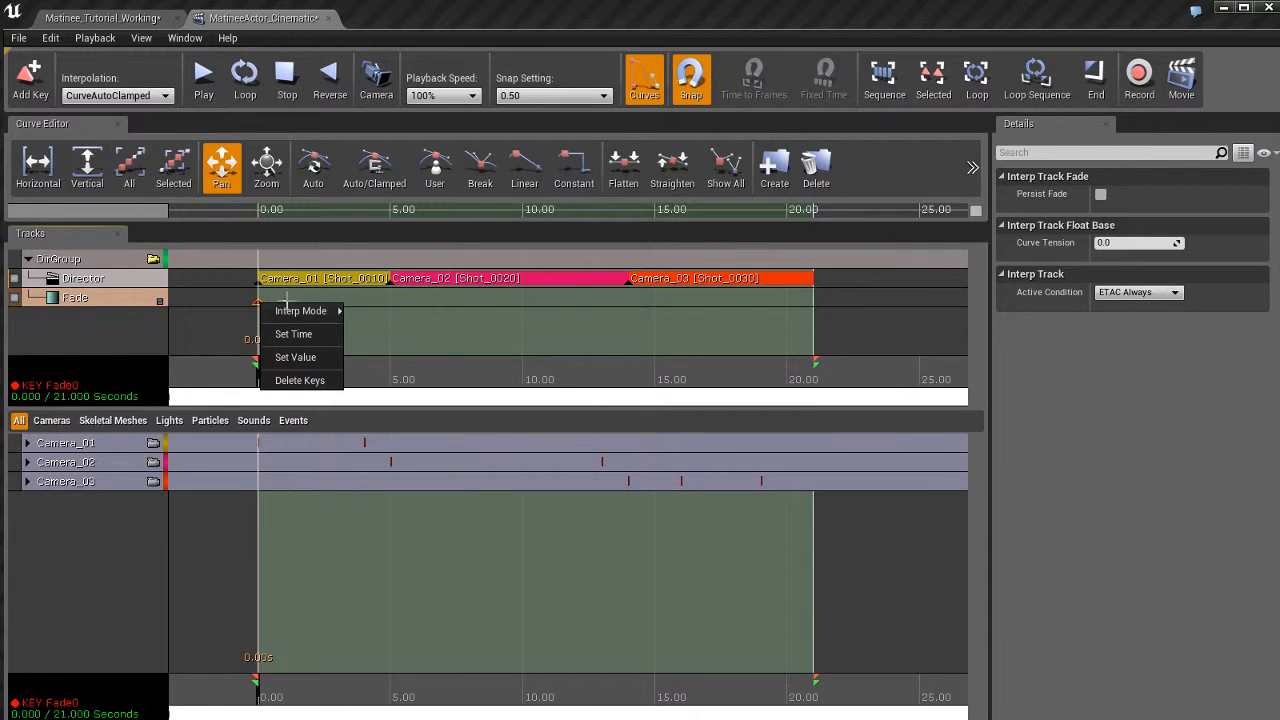
click(313, 358)
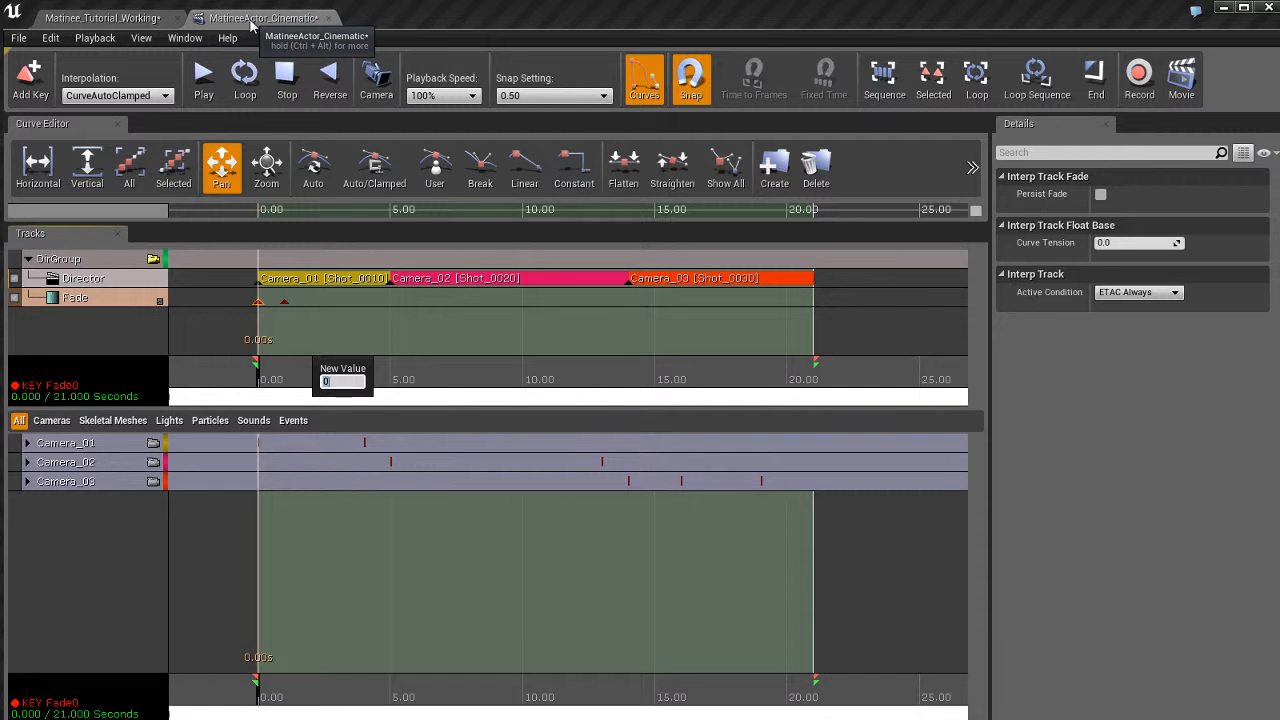
- Detach the Matinee editor into its own window and resize the panels so the level viewport and the Fade track are both in view
drag(252, 25, 712, 39)
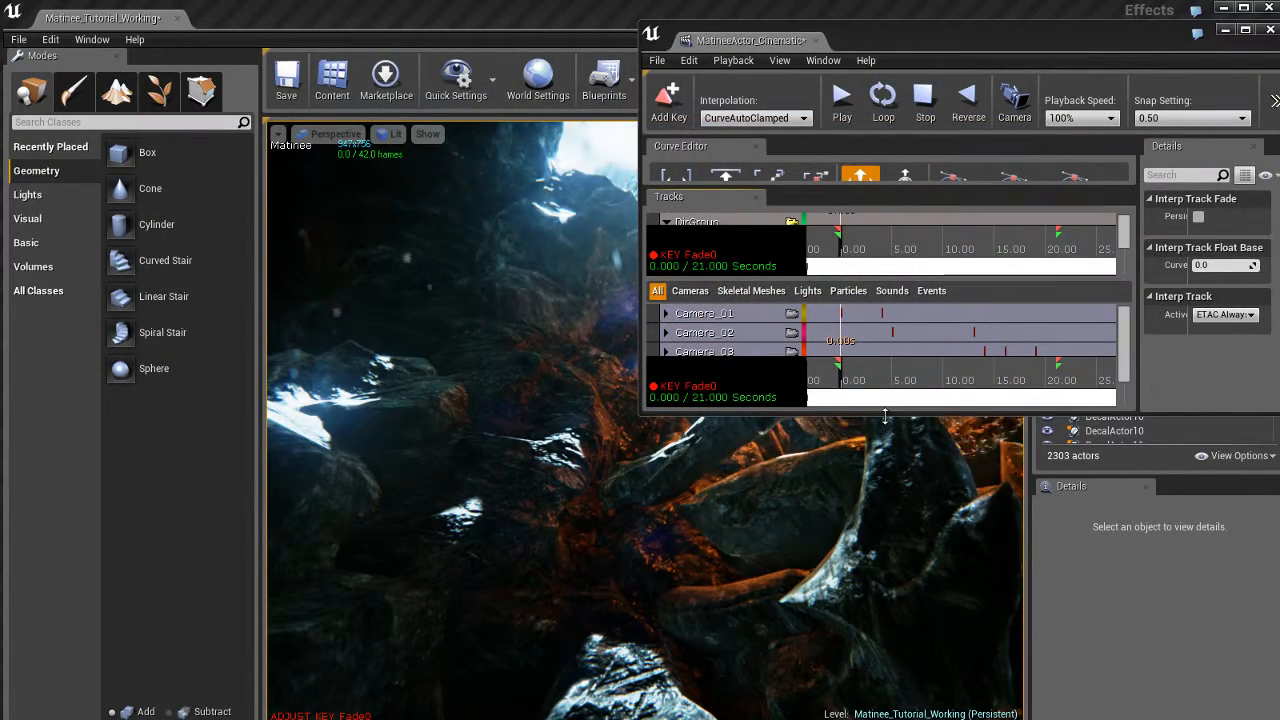
drag(885, 417, 885, 560)
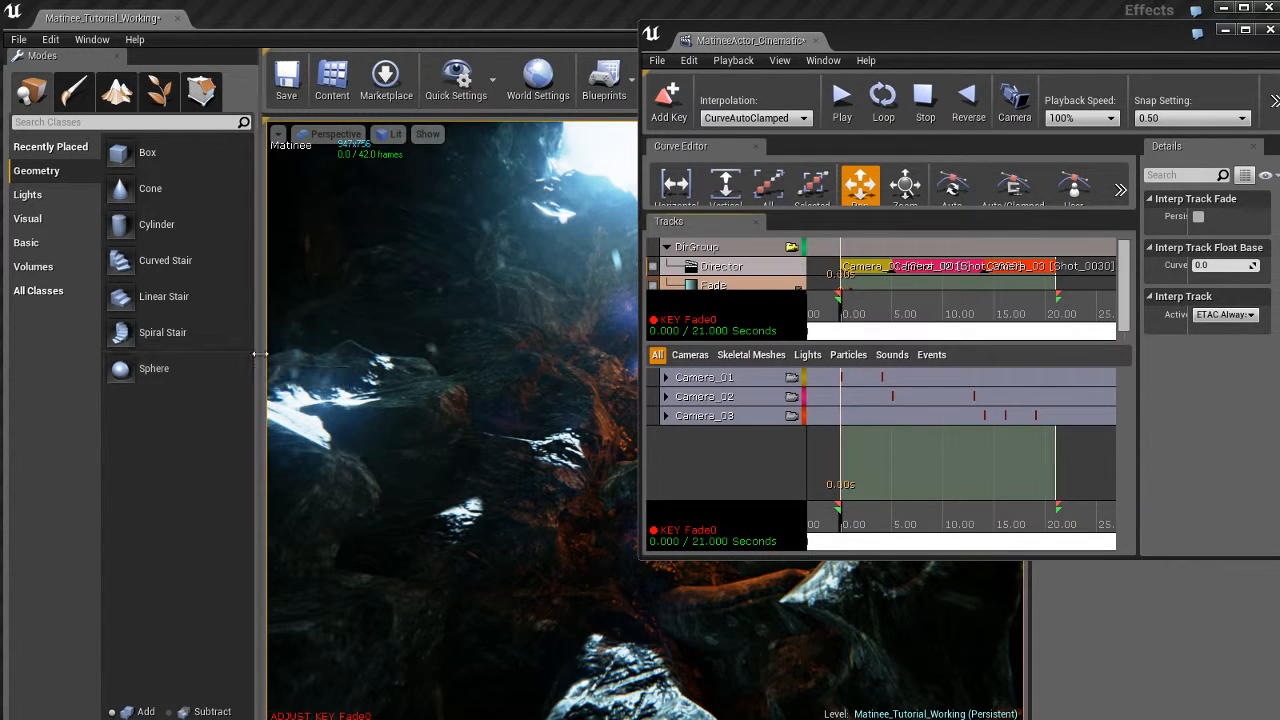
drag(256, 354, 68, 354)
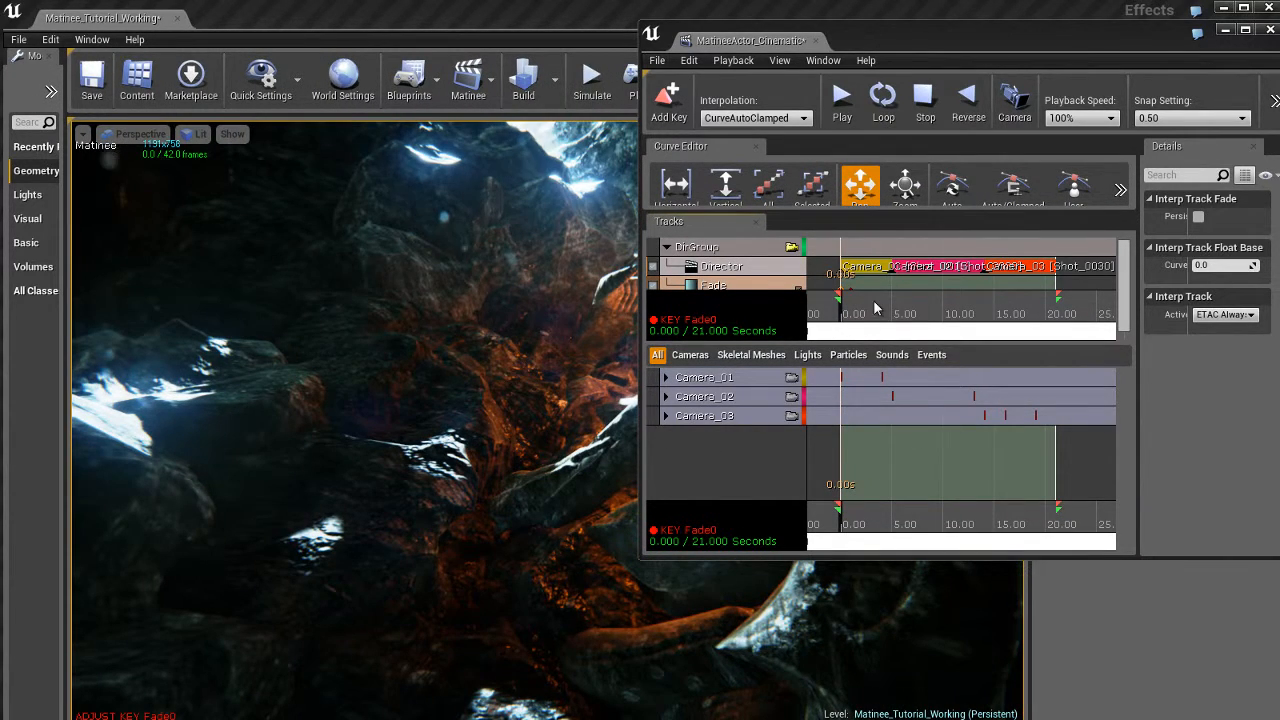
drag(855, 343, 859, 427)
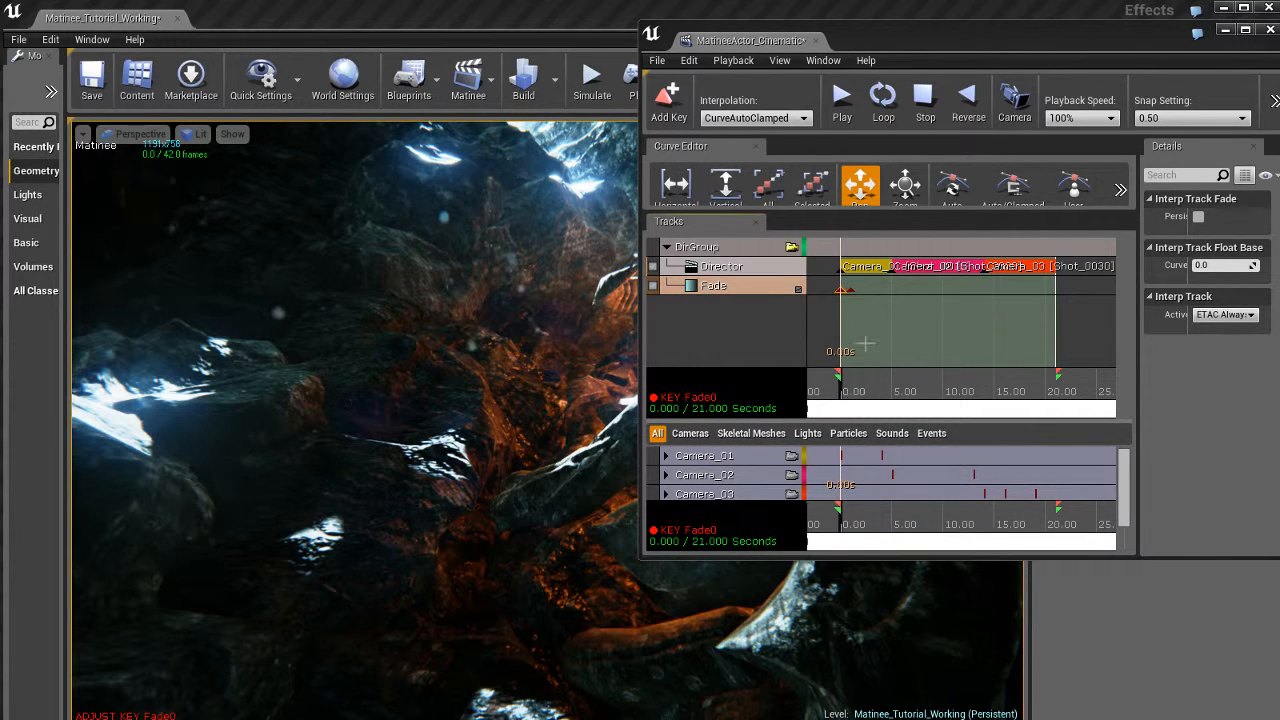
scroll(865, 343, up, 4)
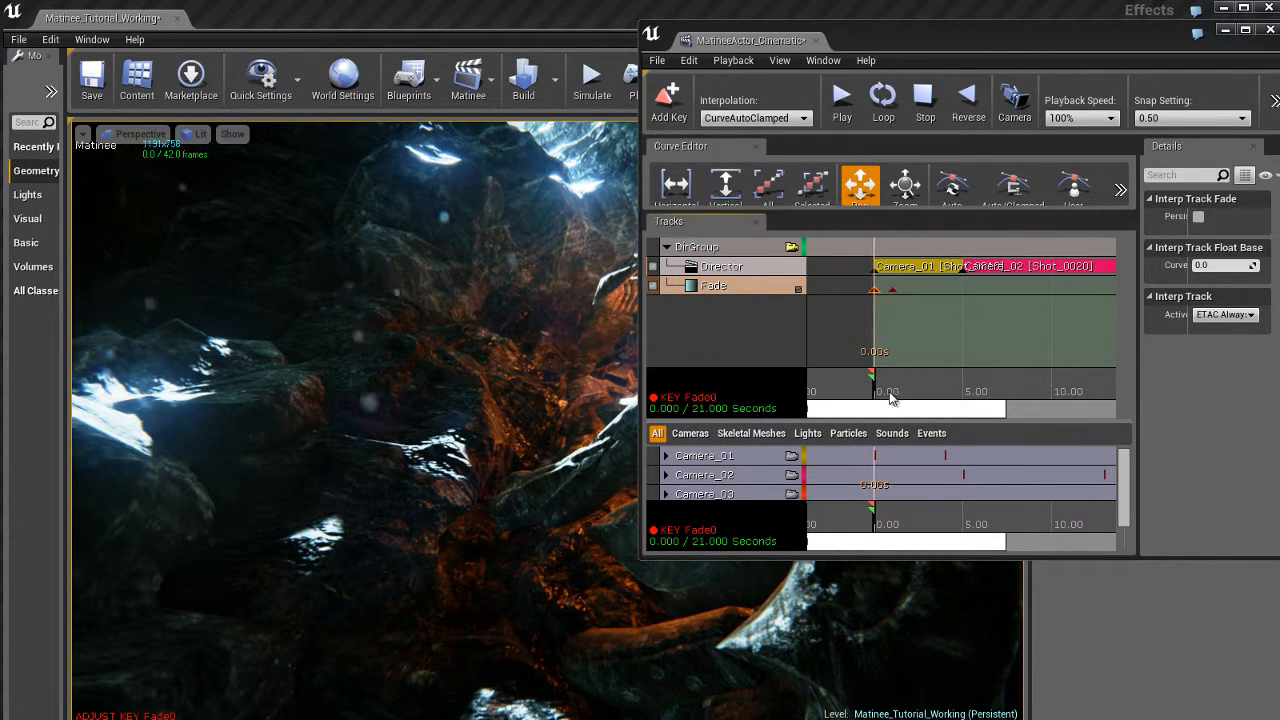
drag(890, 392, 863, 386)
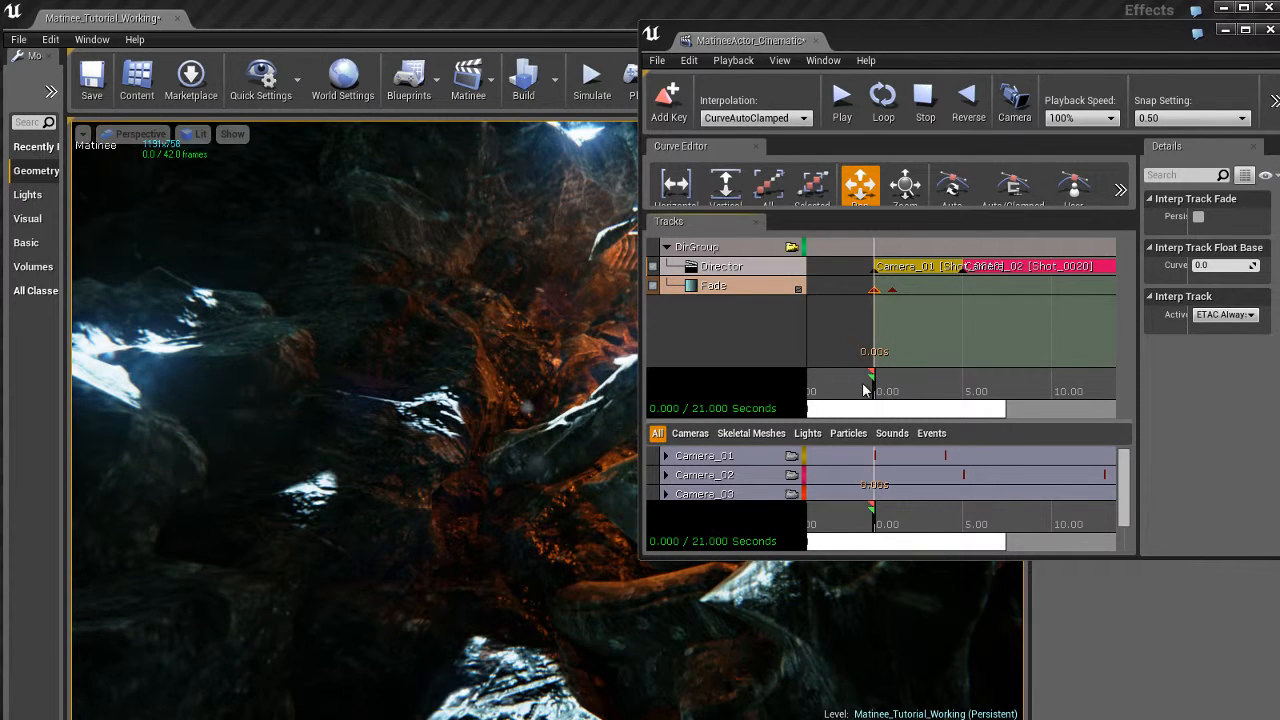
right_click(874, 290)
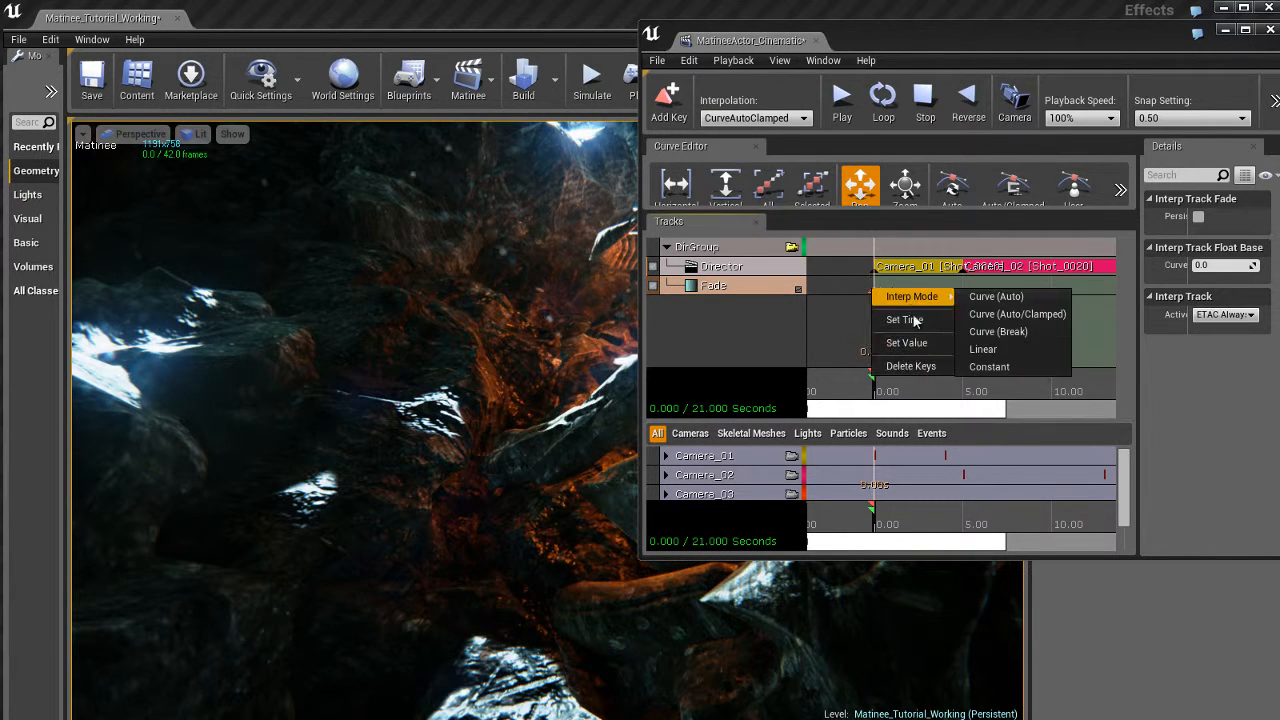
click(917, 344)
drag(878, 388, 873, 391)
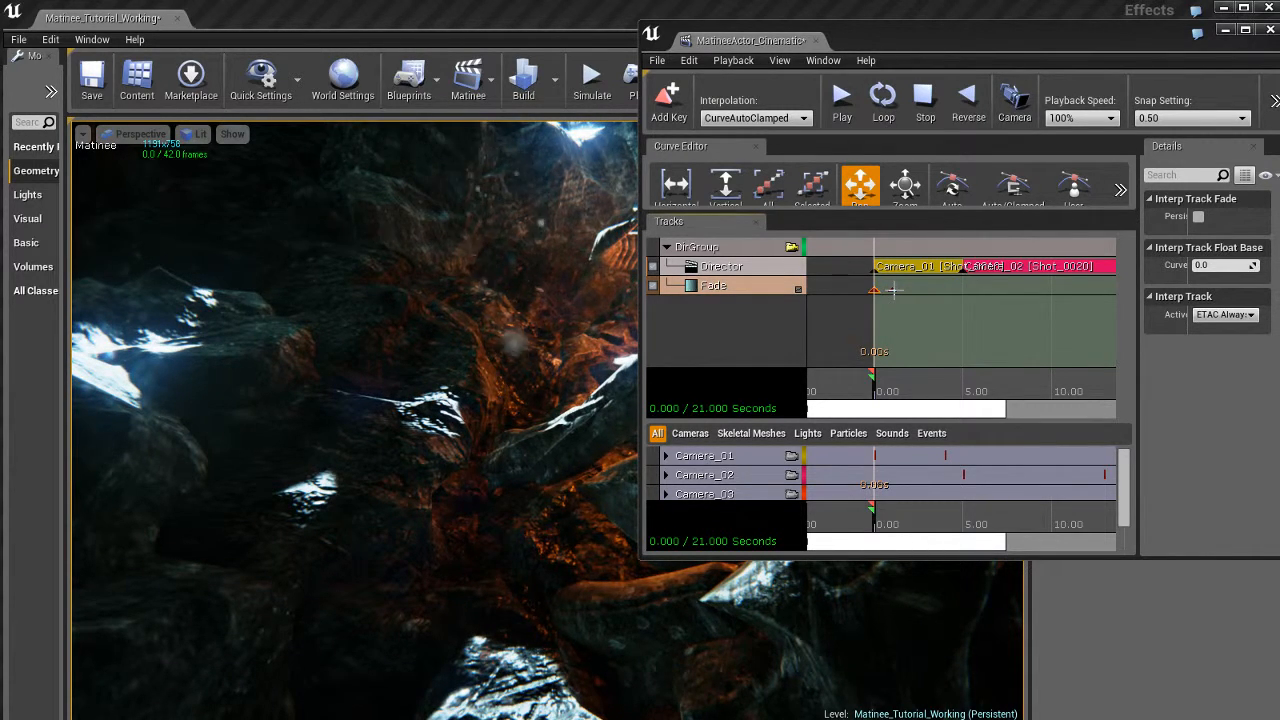
- Set the value of the fade key at 1 second to 1 and scrub back to the start to preview it
ctrl+click(895, 290)
right_click(892, 290)
click(928, 346)
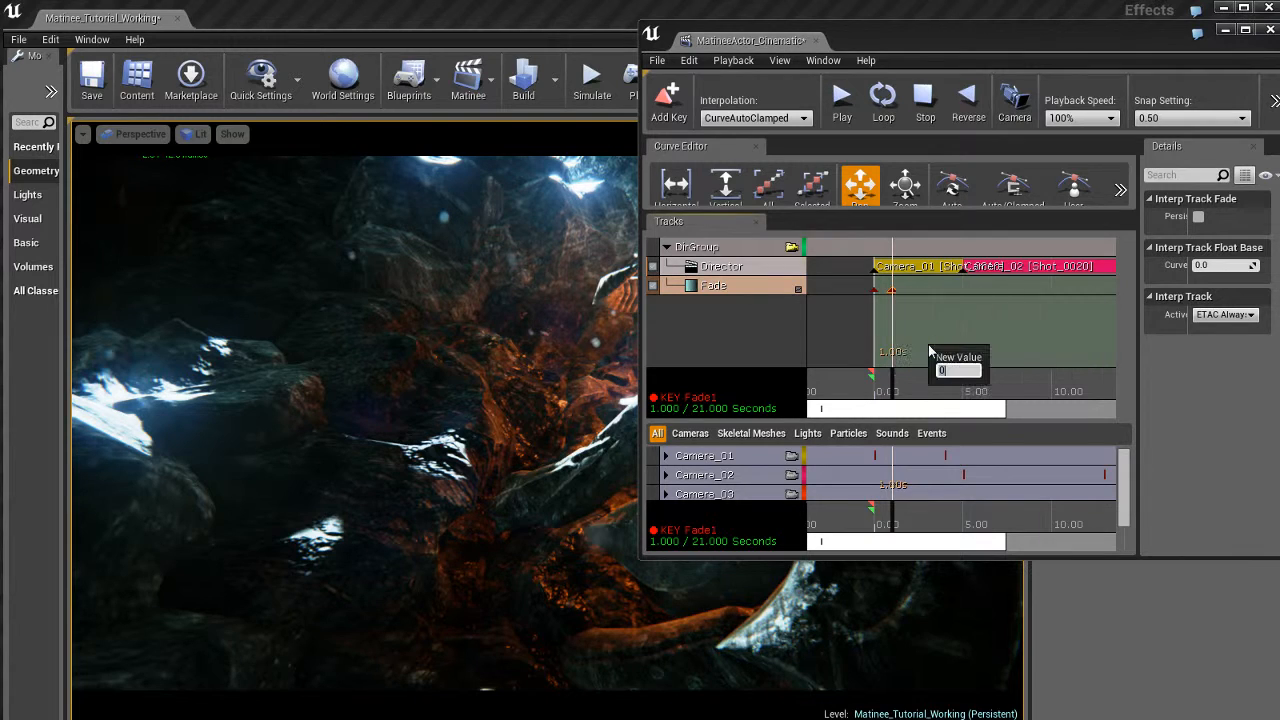
text(1)
key(Return)
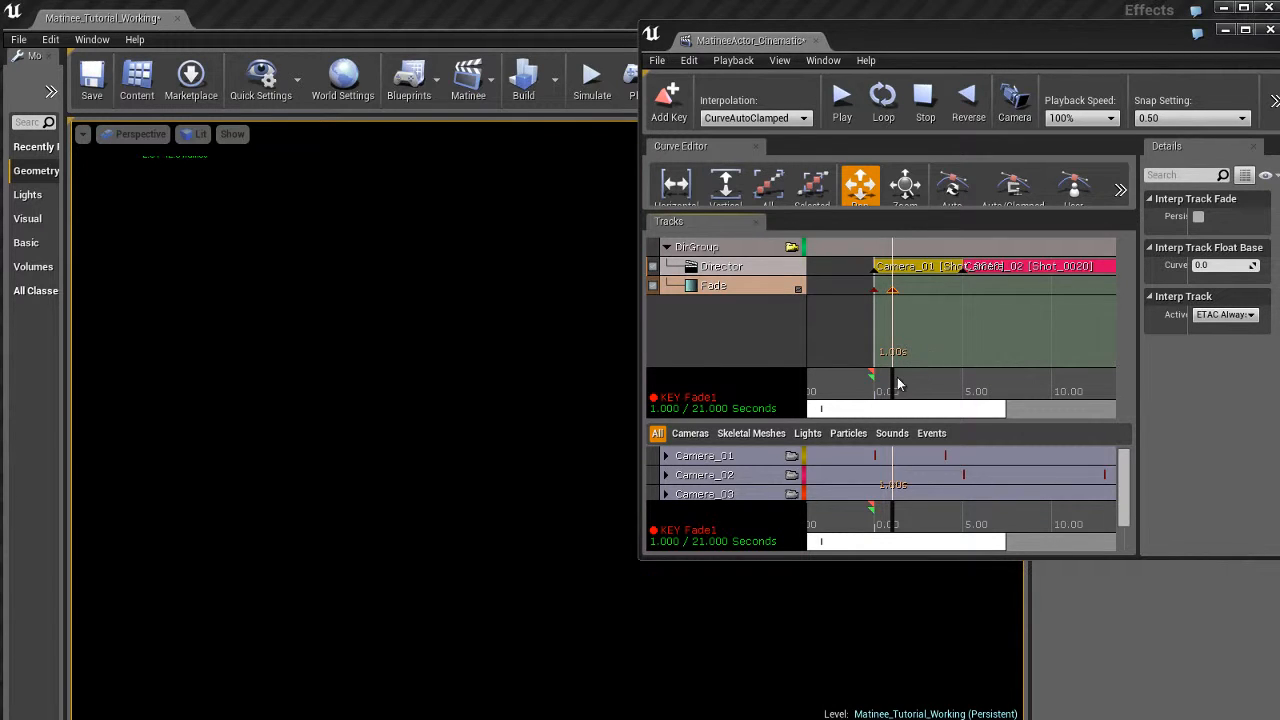
drag(894, 385, 864, 388)
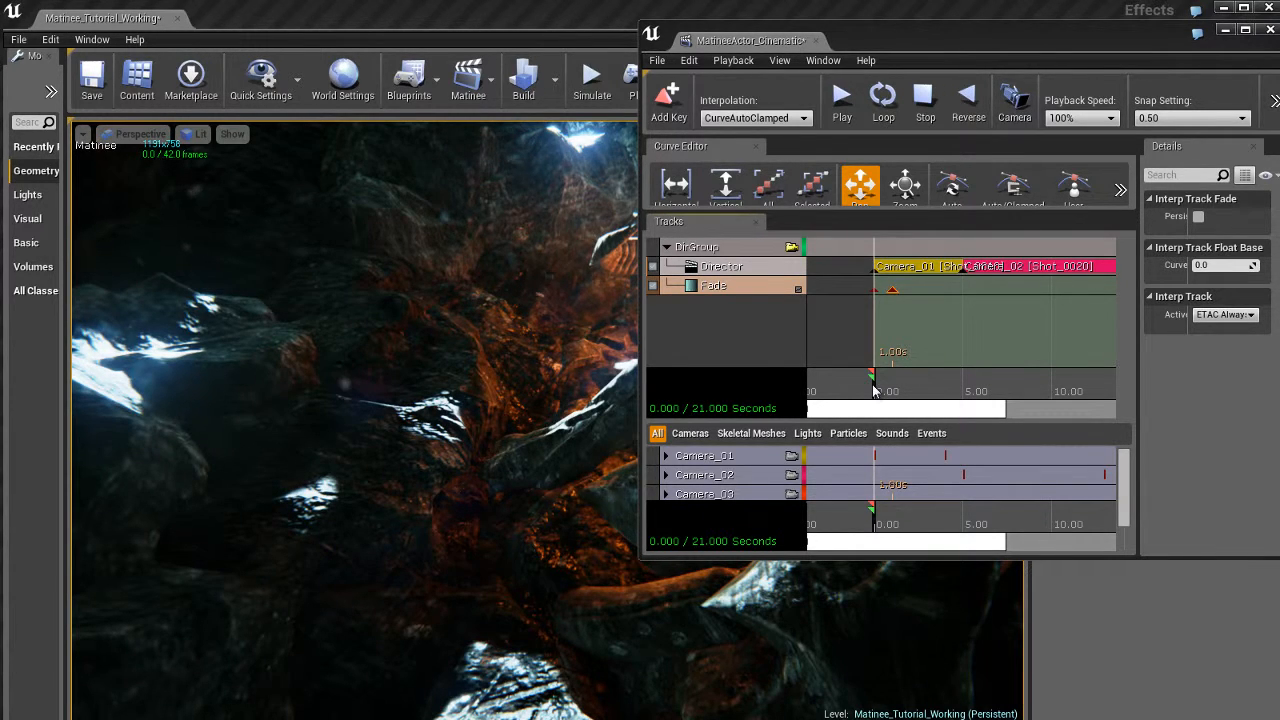
mouse_move(875, 390)
mouse_down()
mouse_move(903, 397)
mouse_move(877, 393)
mouse_up()
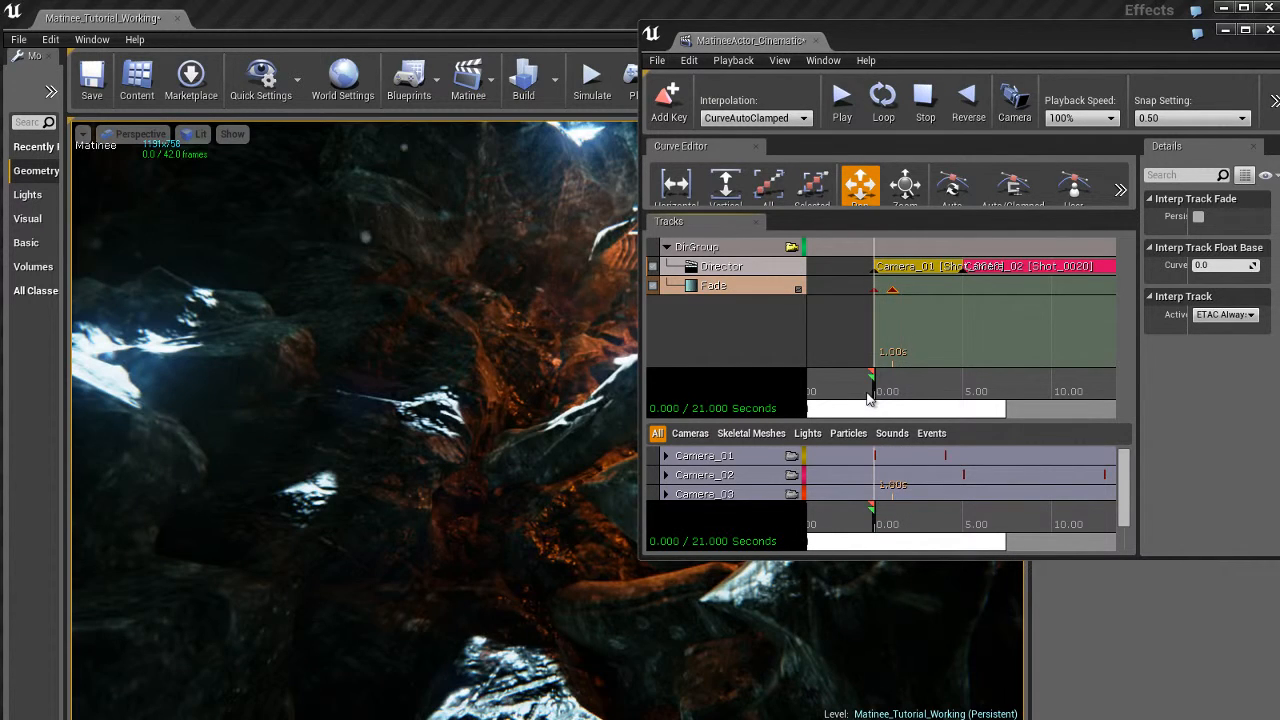
- Set the value of the fade key at 1 second back to 0
right_click(894, 290)
mouse_move(924, 299)
click(927, 341)
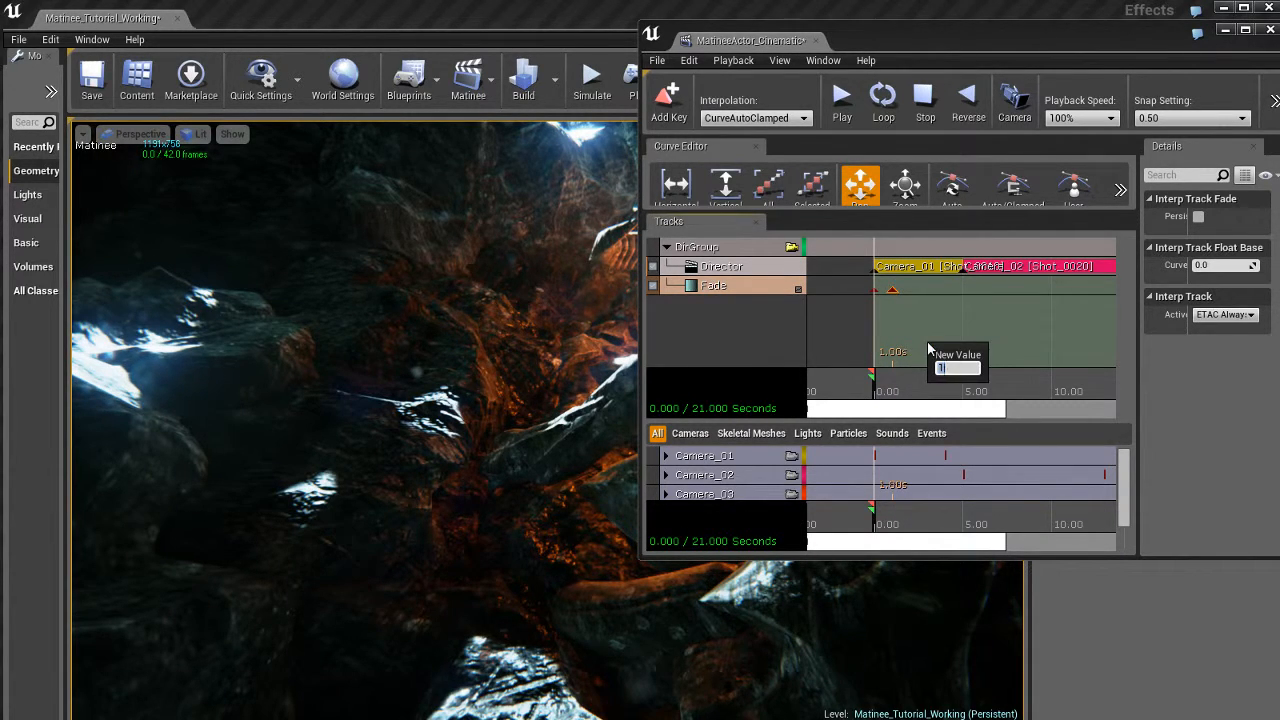
- Set the value of the fade key at 0 seconds to 1 and scrub through the first shot to preview the fade-in
click(875, 290)
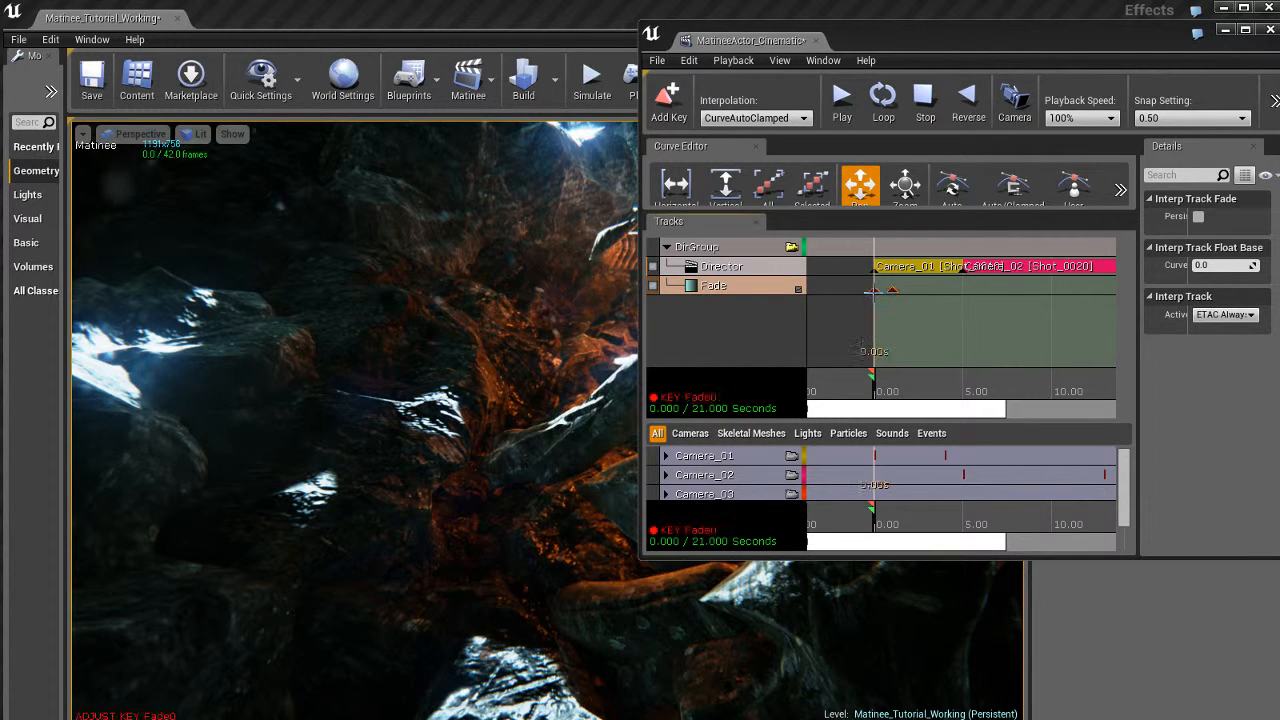
right_click(875, 291)
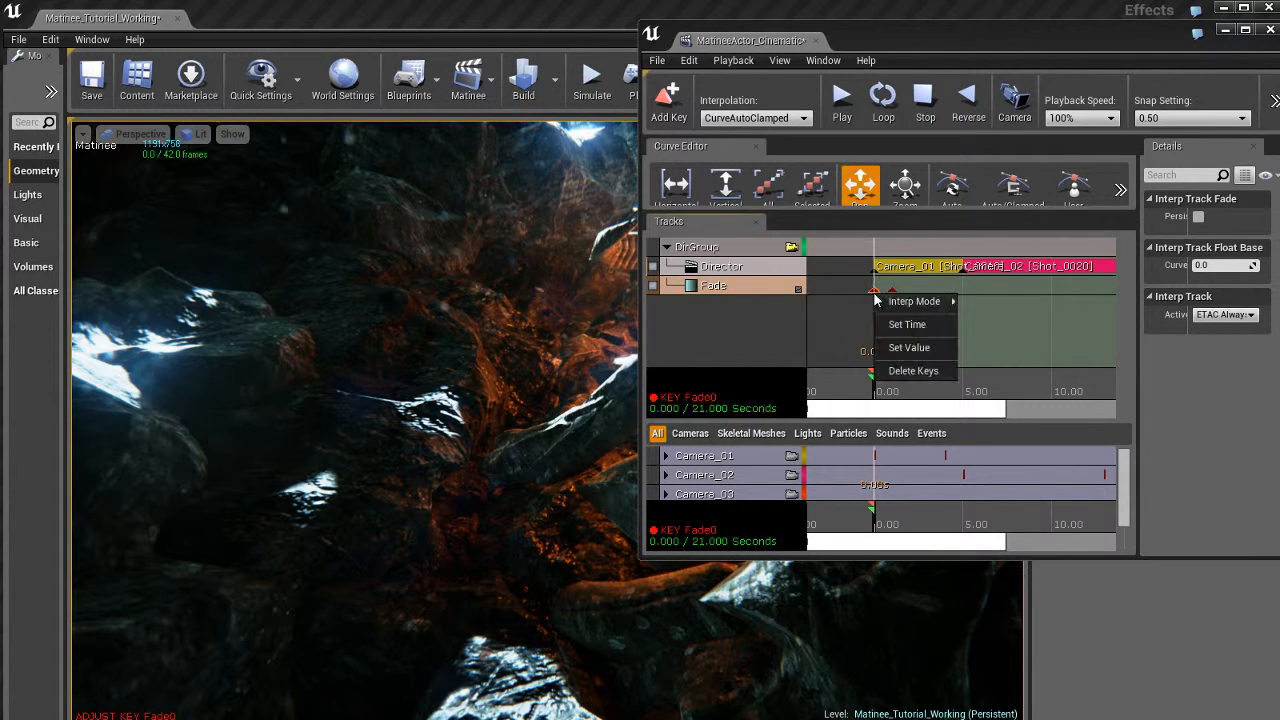
click(907, 347)
text(1)
key(Return)
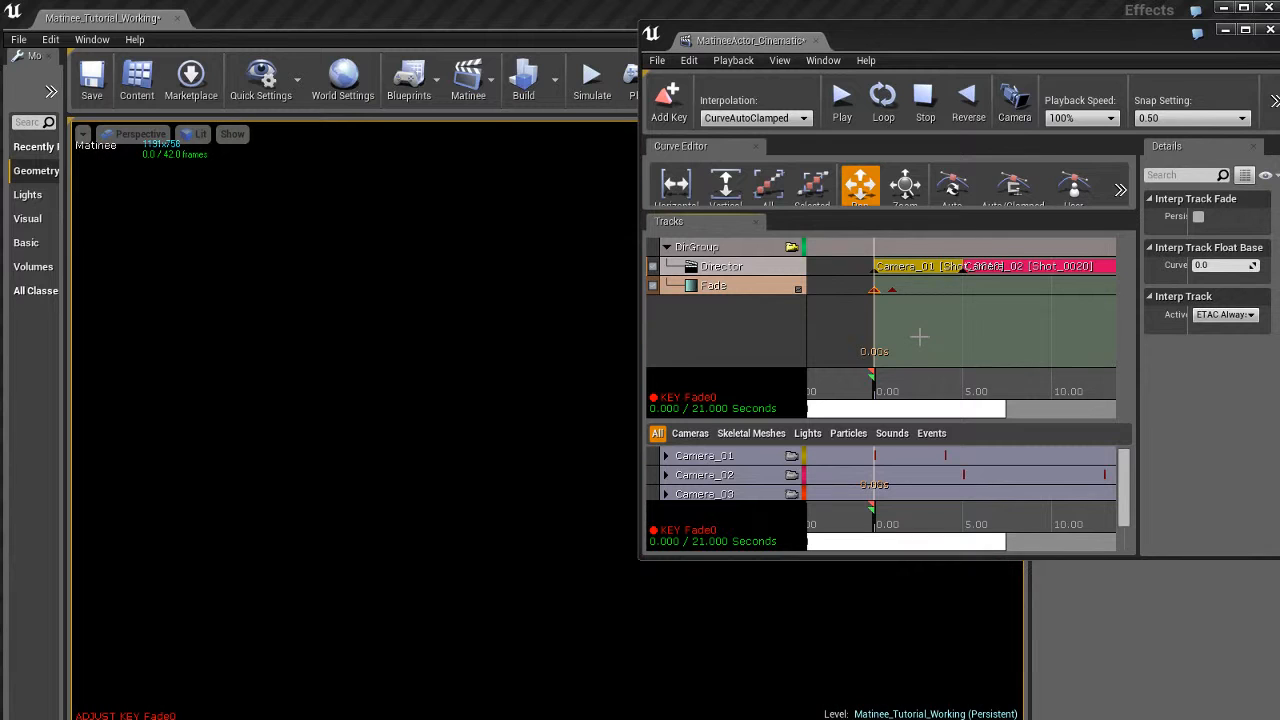
click(880, 393)
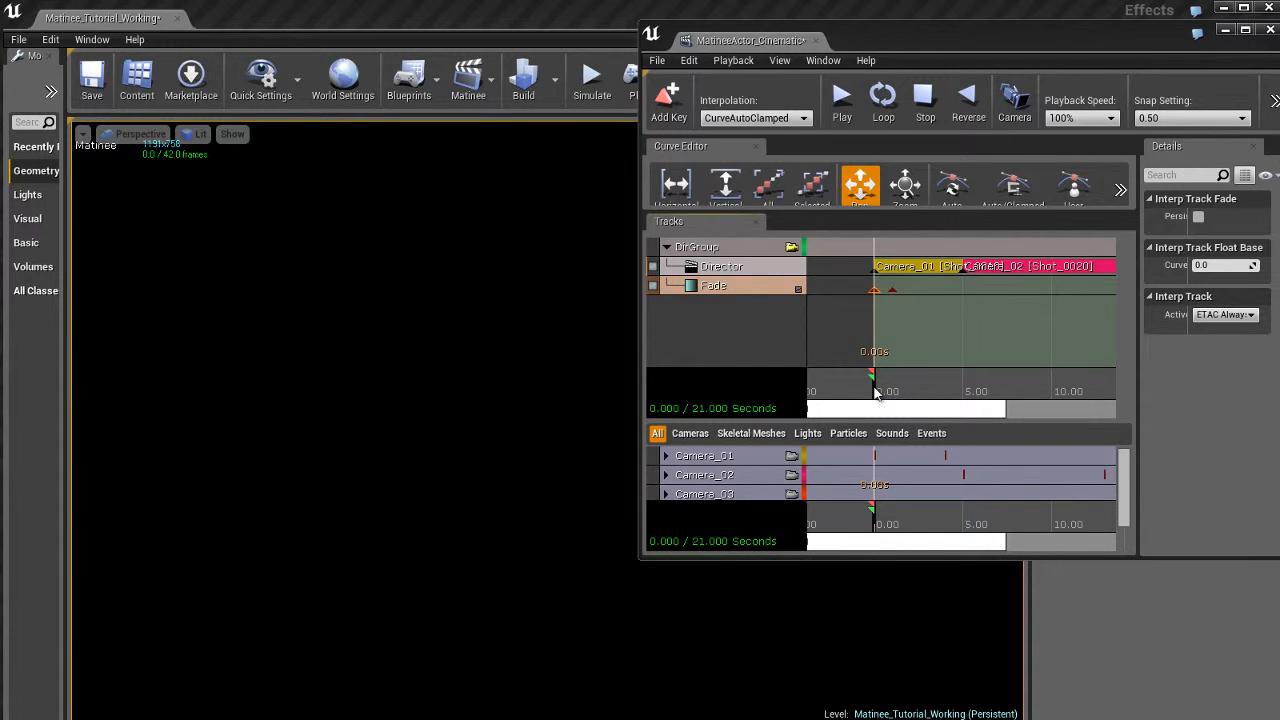
drag(880, 393, 957, 391)
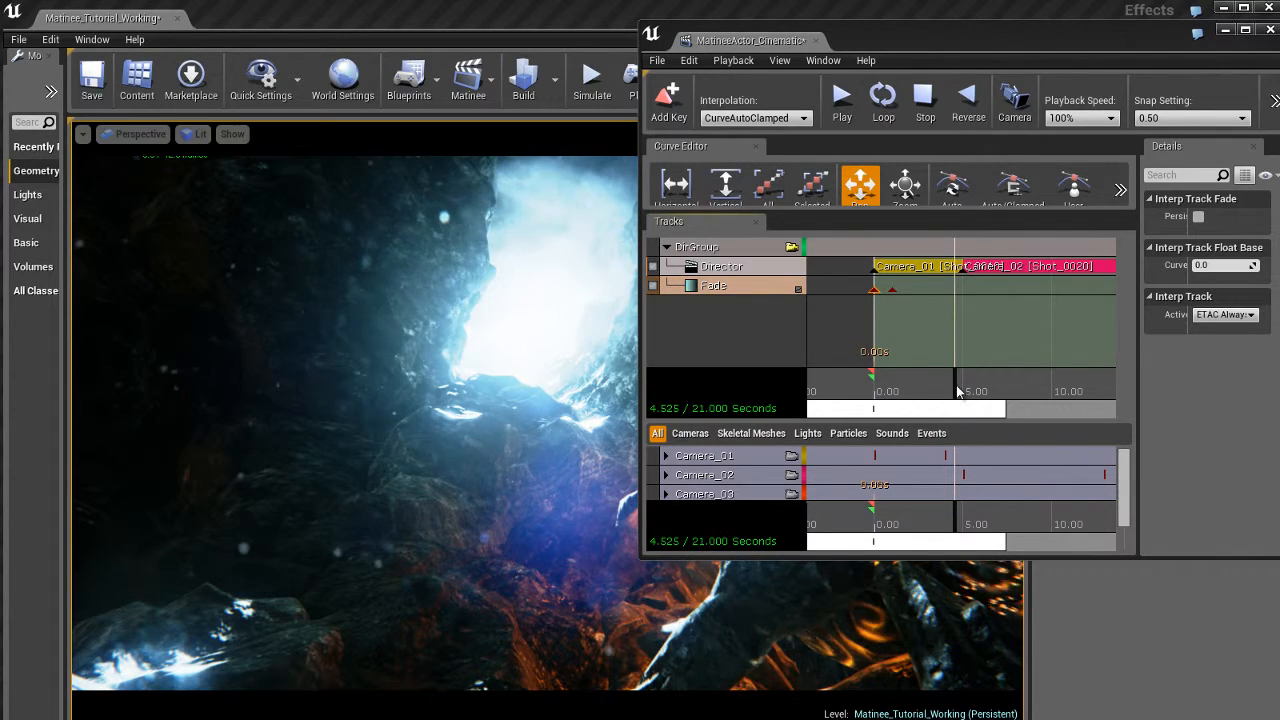
- Add a fade key at 4 seconds, before the cut to Camera_02, and open its value for editing
drag(951, 390, 941, 383)
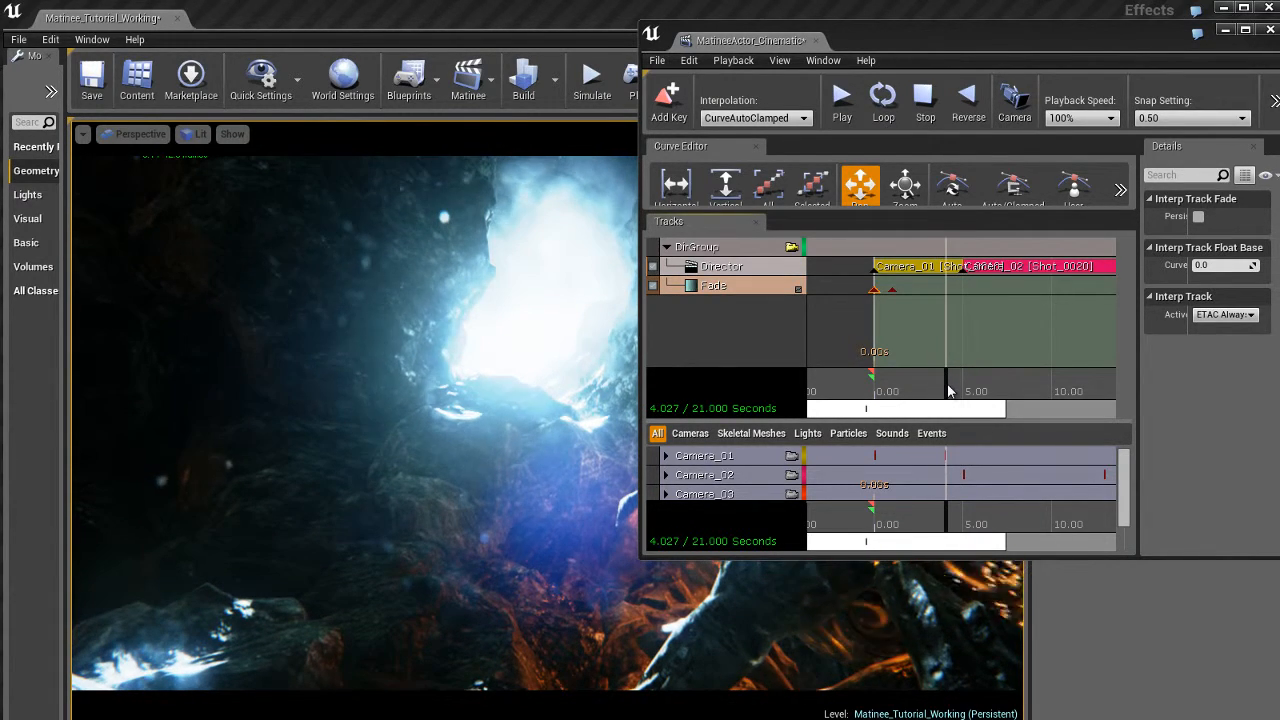
drag(947, 389, 950, 391)
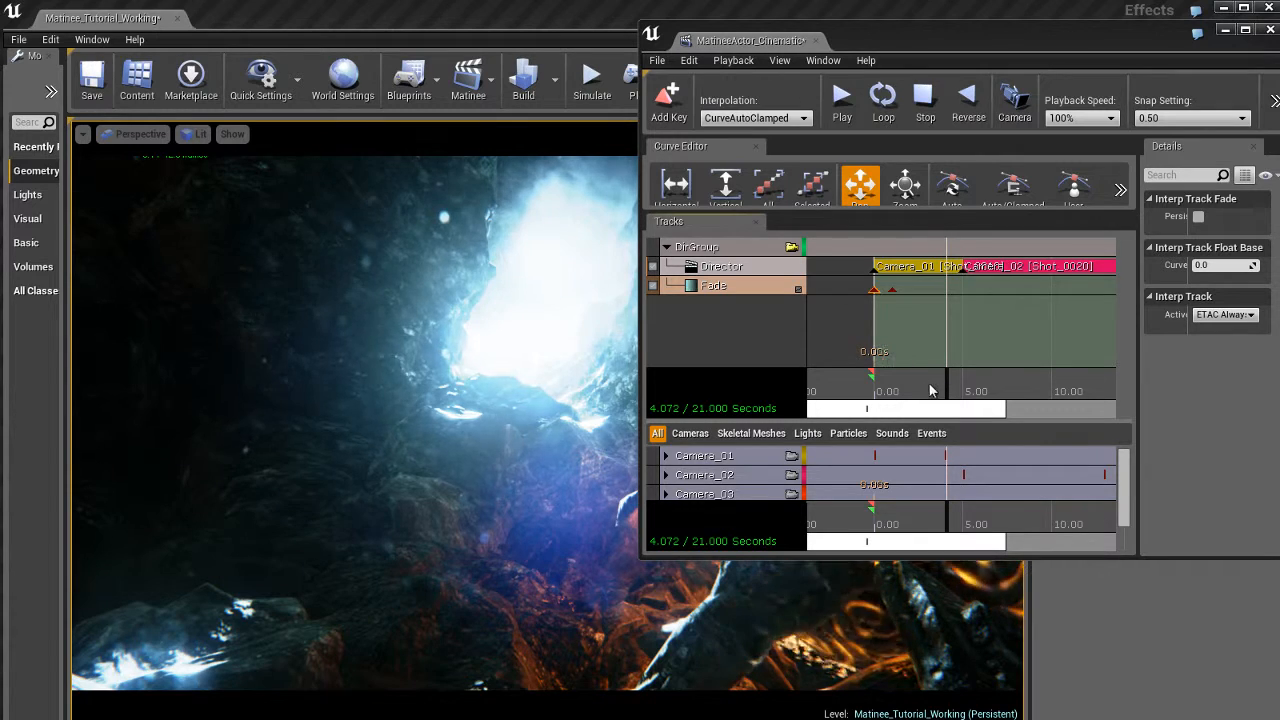
key(Return)
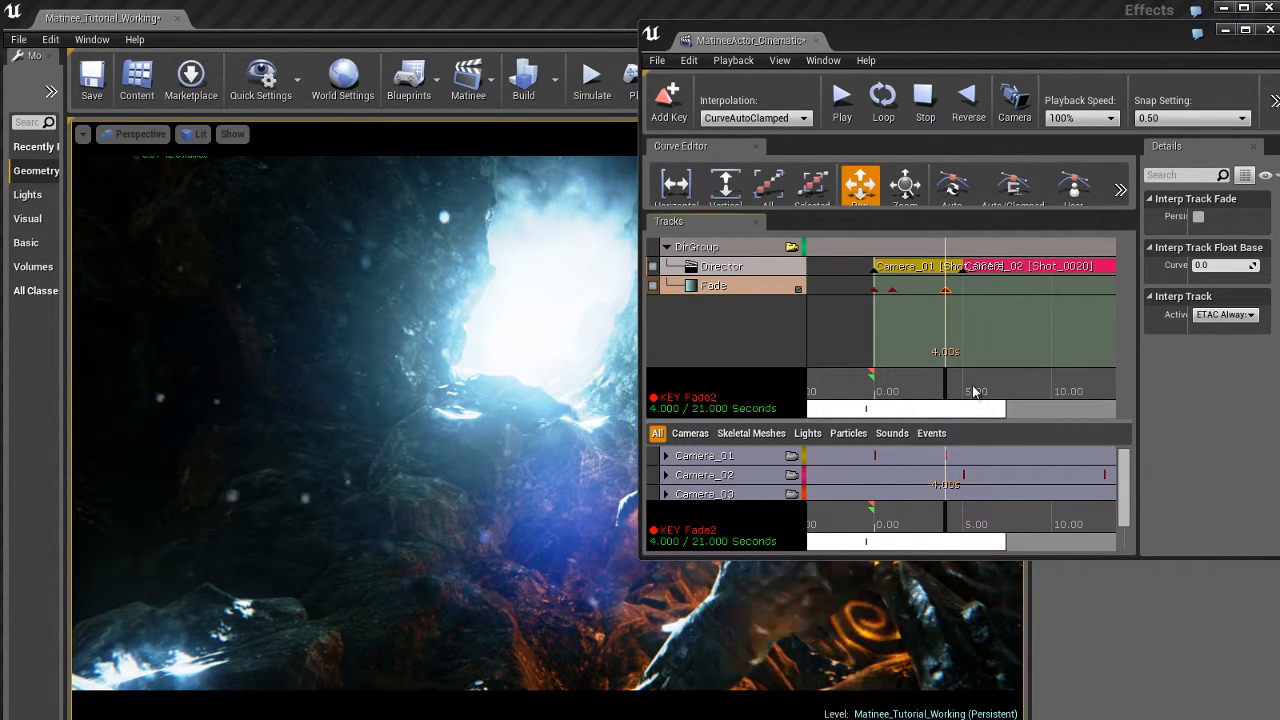
right_click(946, 290)
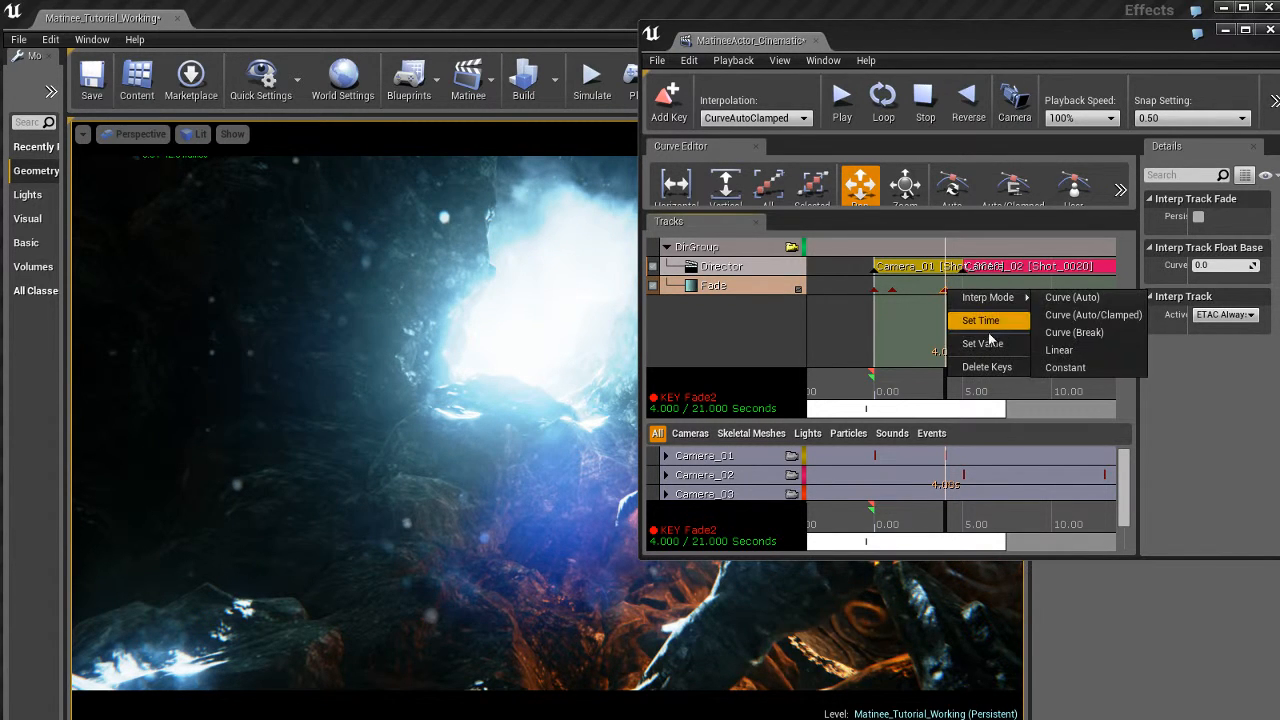
click(983, 339)
- Add a fade key at 5 seconds, at the cut to Camera_02, and set its value to 1
drag(952, 382, 966, 383)
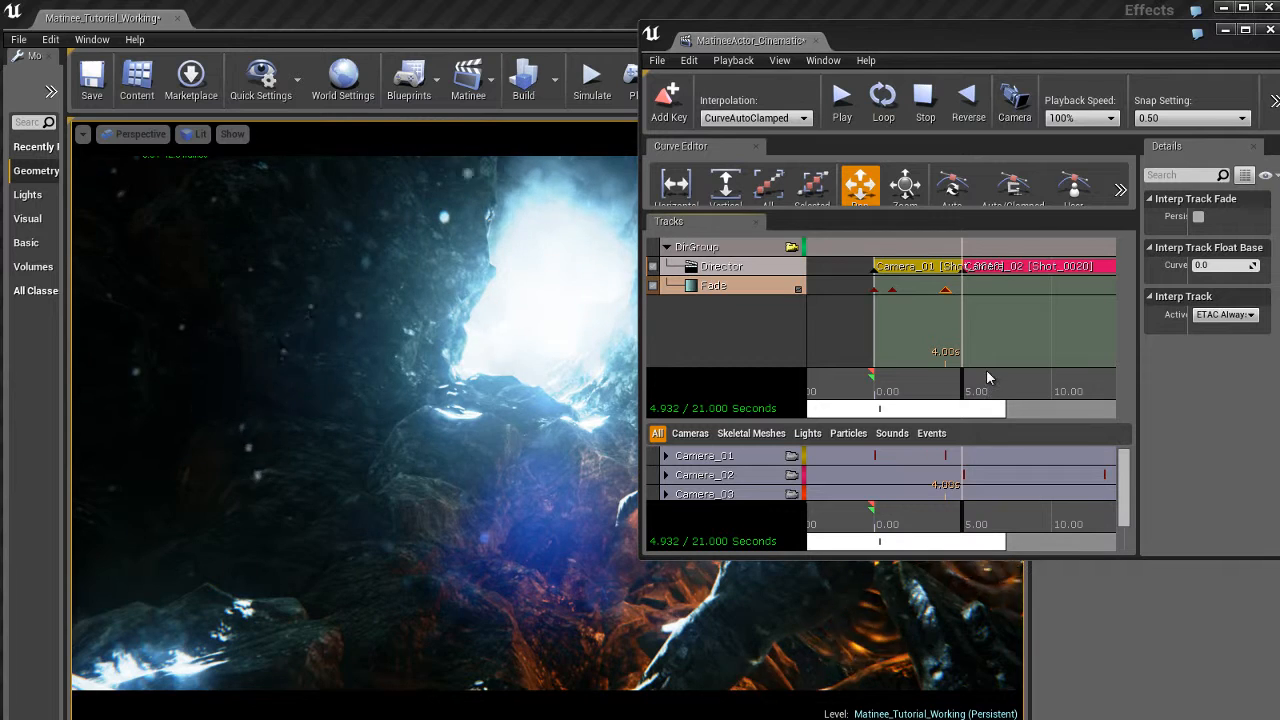
click(965, 388)
key(Return)
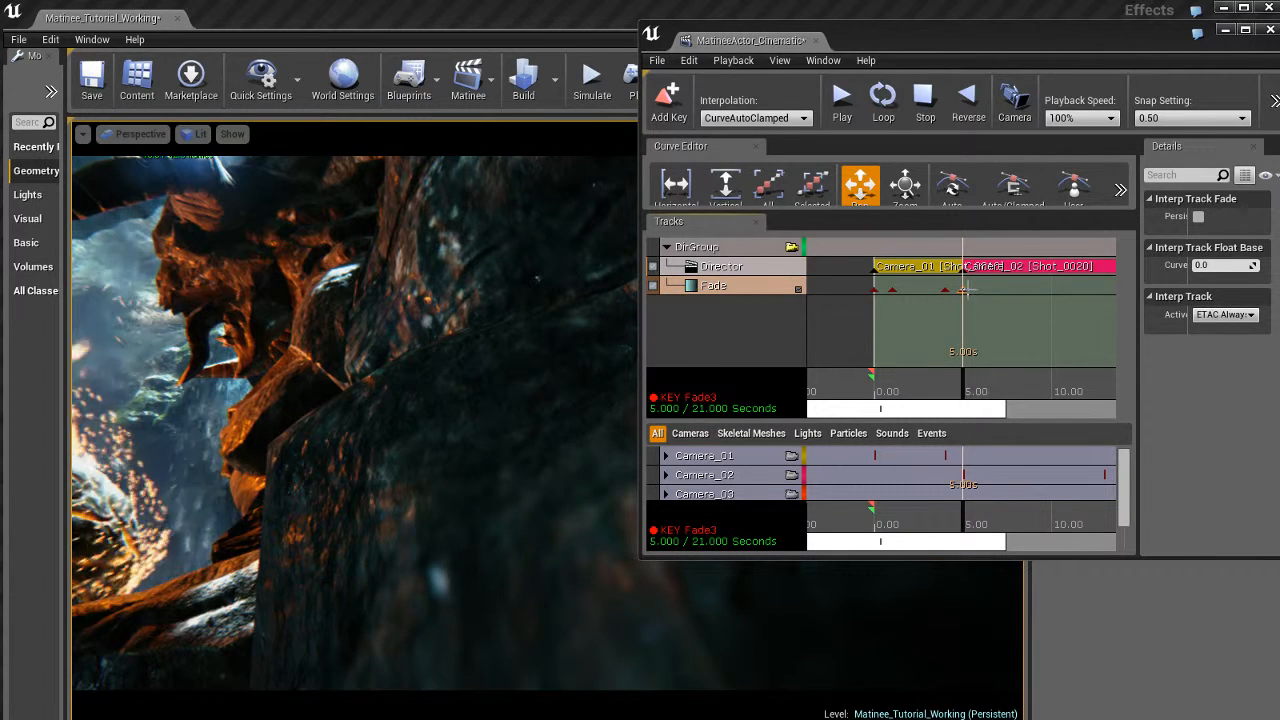
right_click(965, 291)
click(1004, 344)
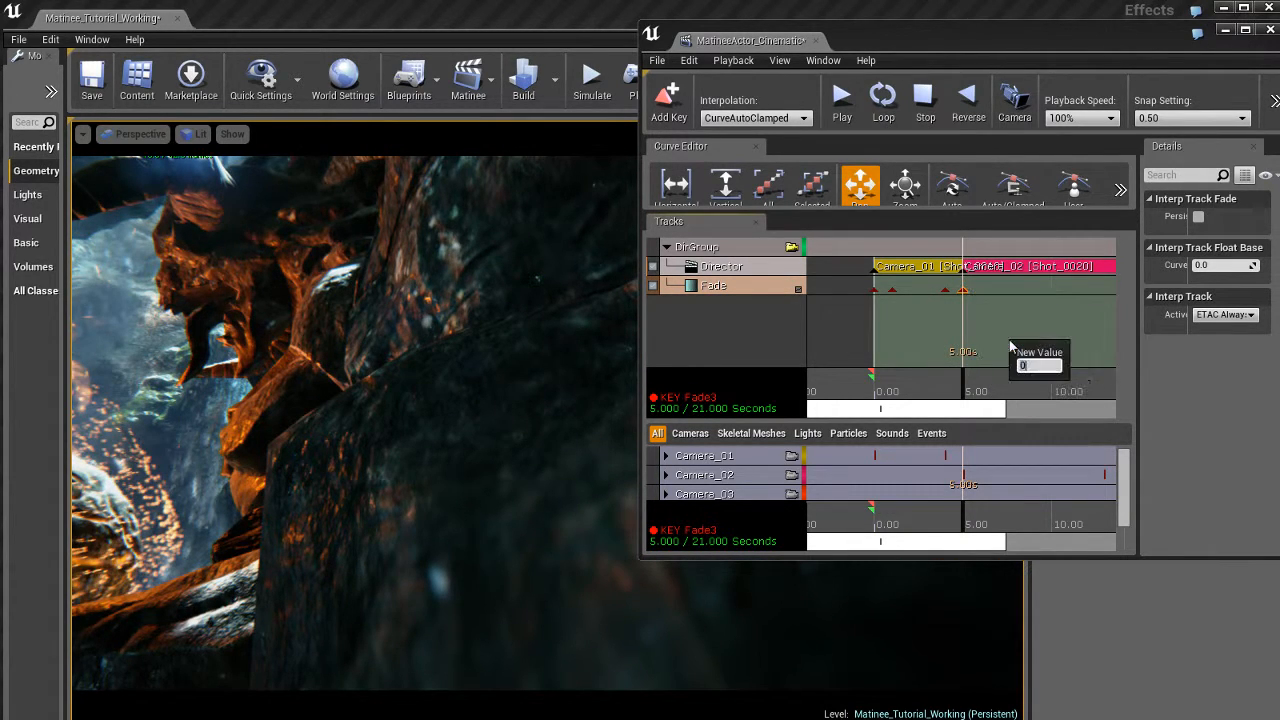
text(1)
key(Return)
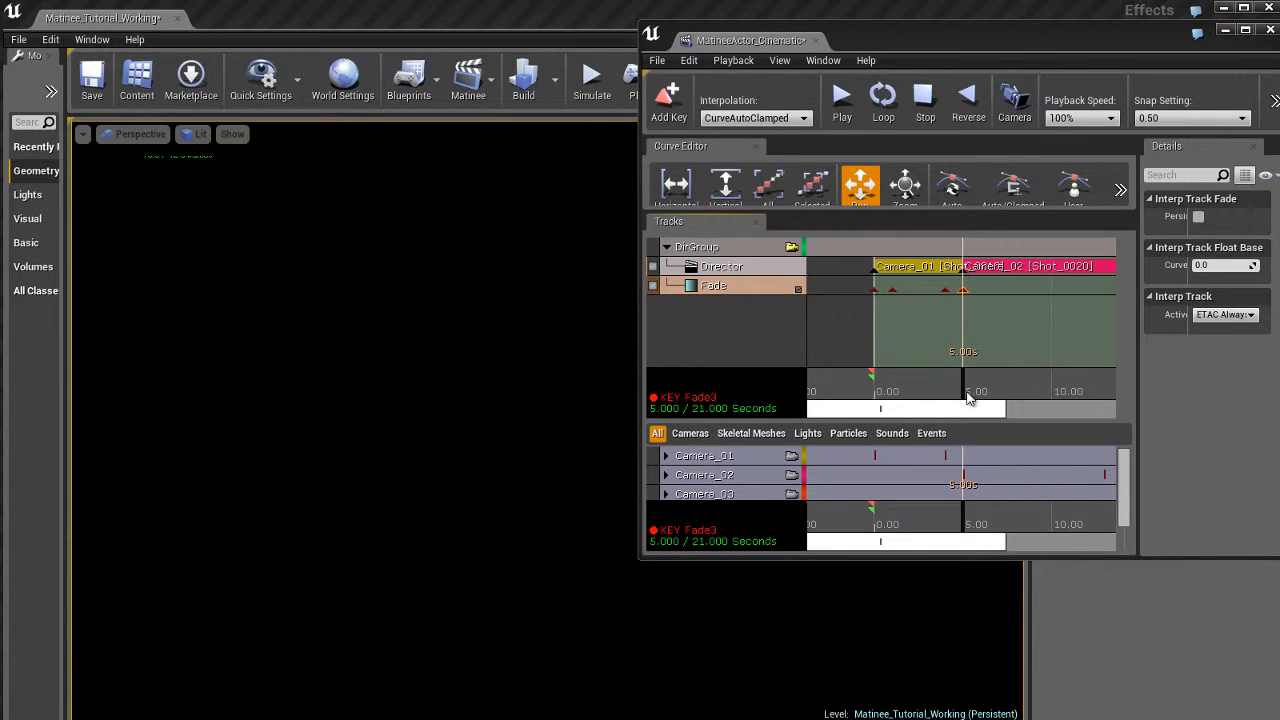
- Add fade keys at 6 seconds and at 13 seconds, just inside the beginning and end of the Camera_02 shot
drag(969, 397, 980, 395)
key(Return)
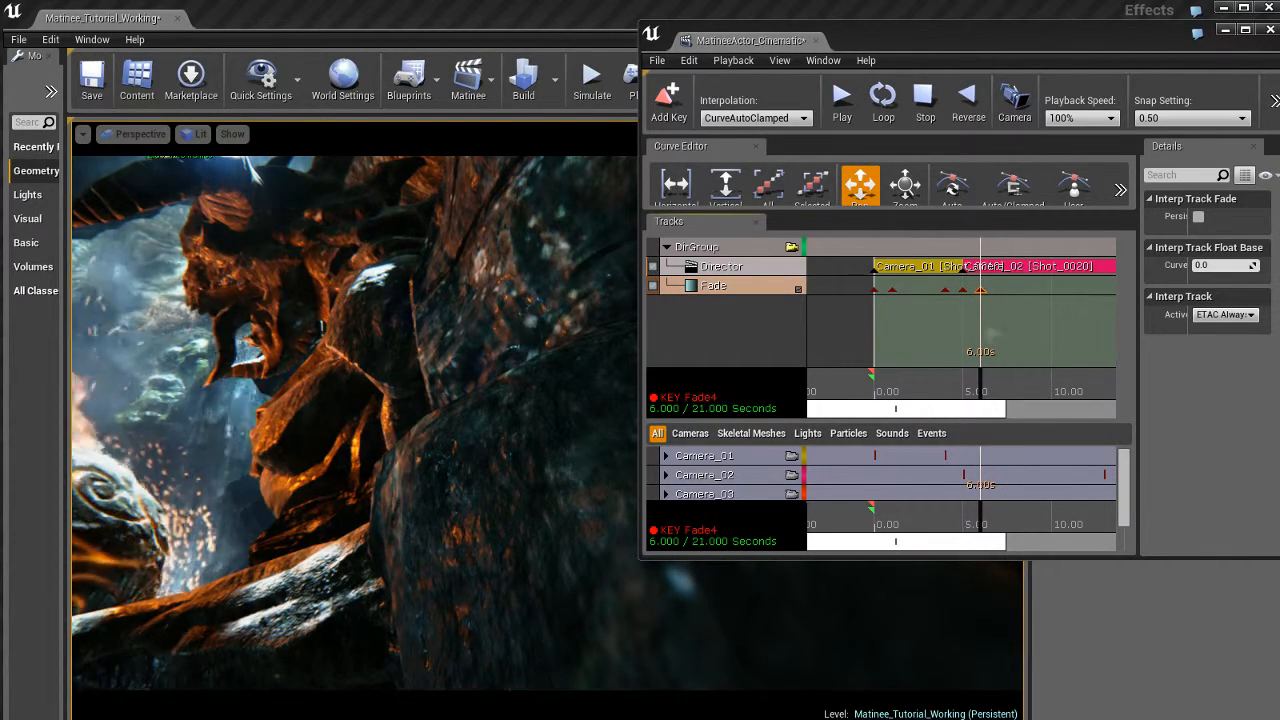
drag(980, 391, 931, 317)
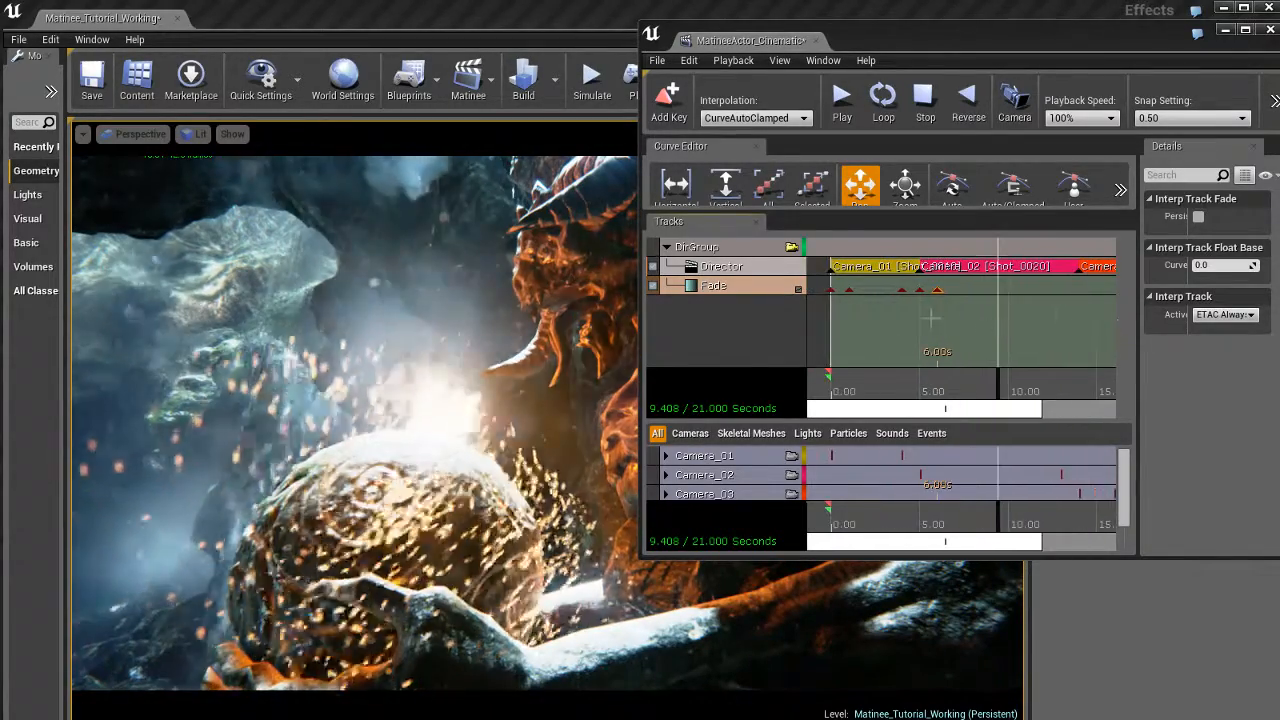
drag(1058, 318, 921, 319)
drag(886, 386, 924, 382)
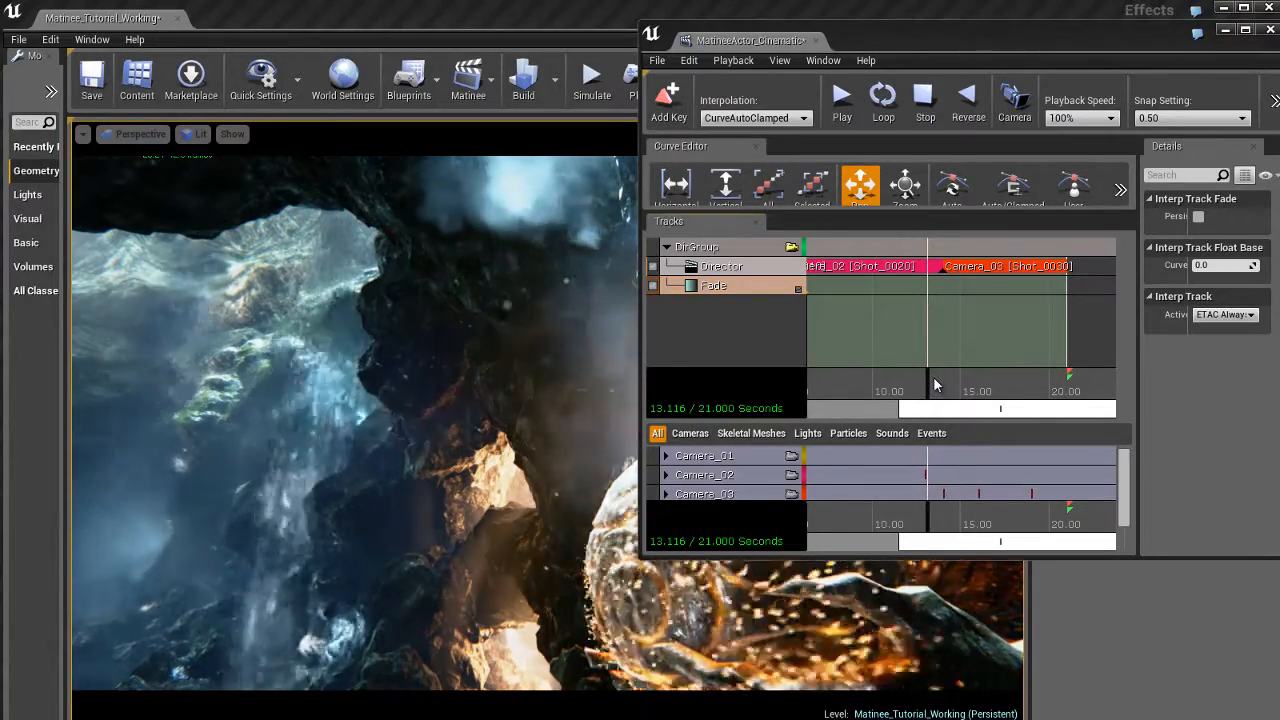
click(932, 378)
drag(937, 391, 926, 391)
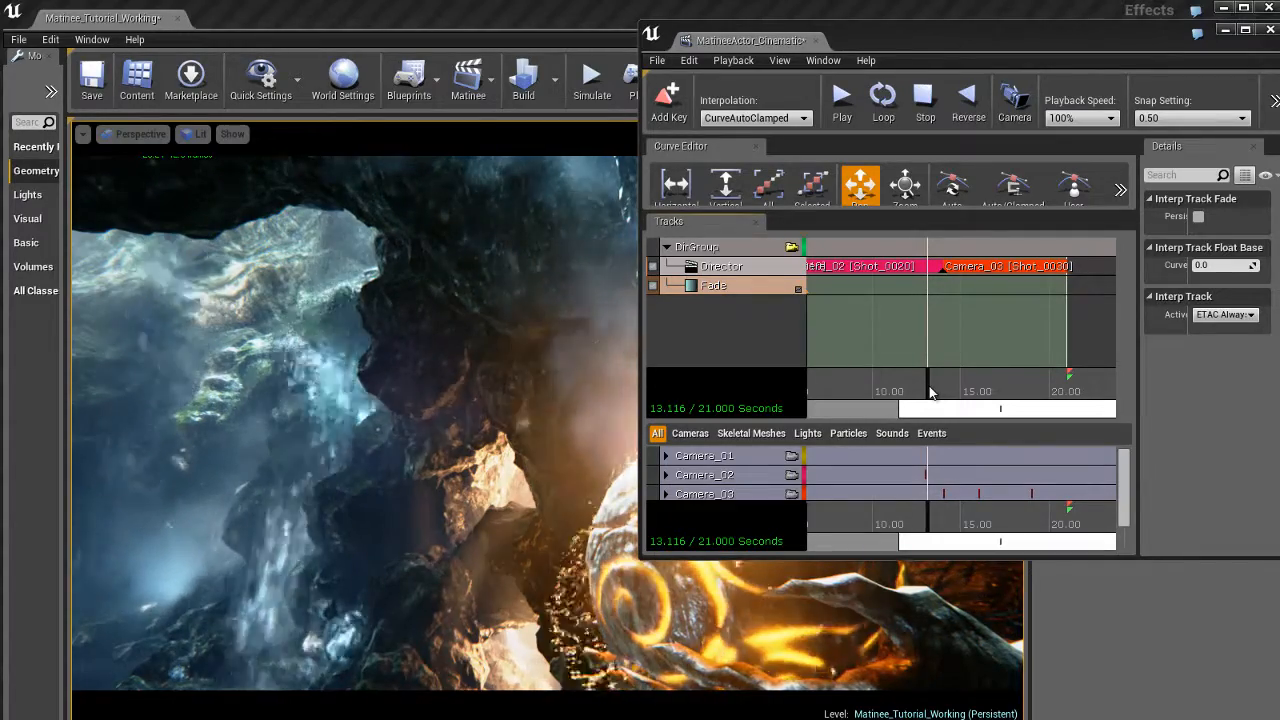
drag(930, 391, 926, 391)
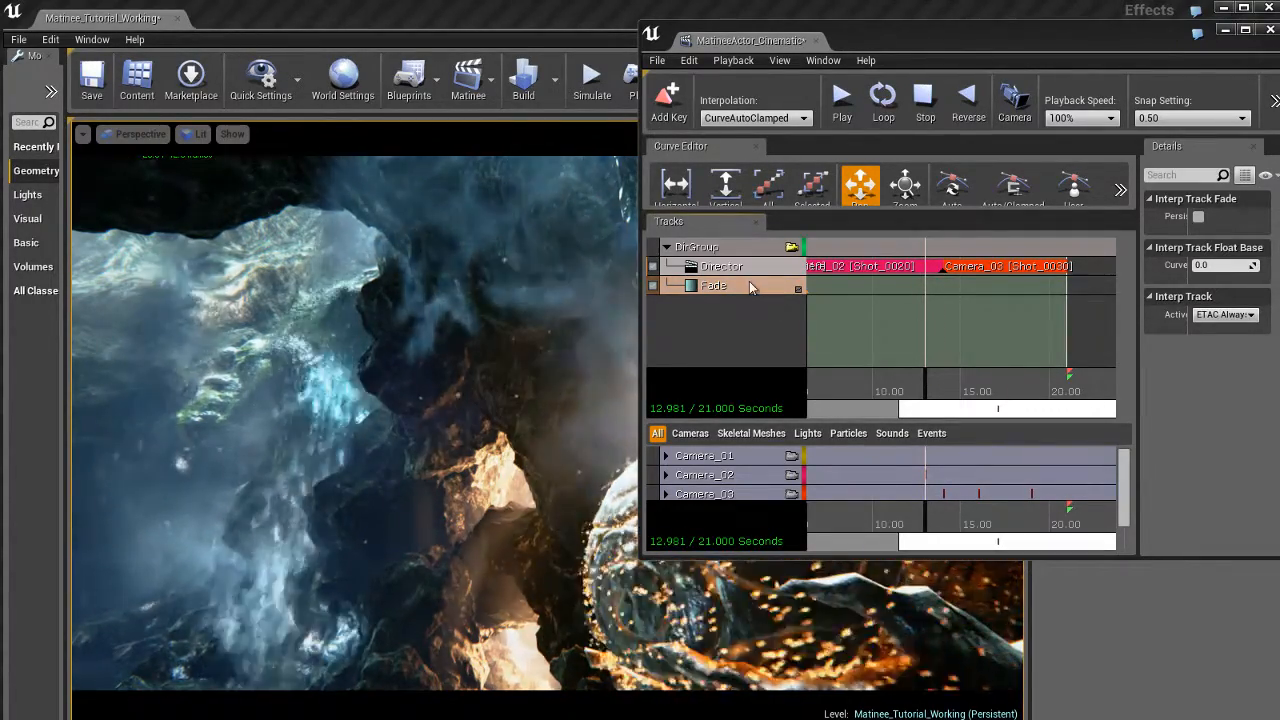
key(Return)
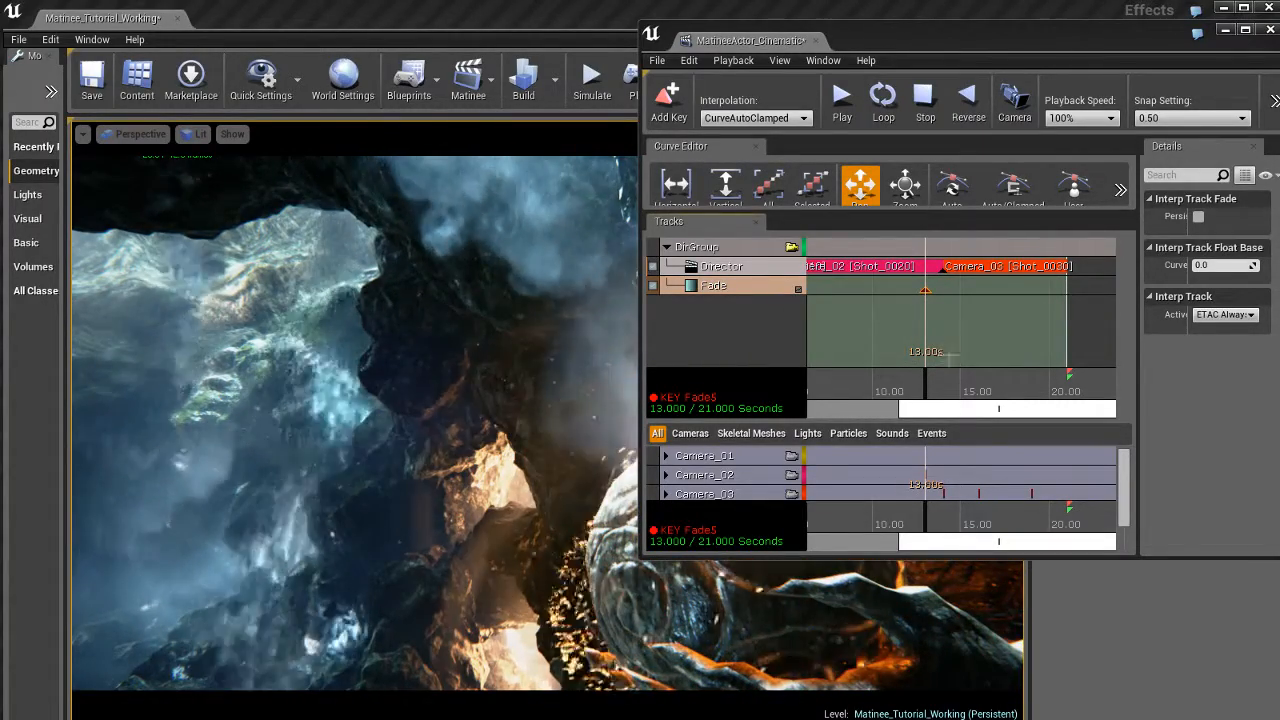
- Add a fade key at 14 seconds, at the cut to Camera_03, and set its value to fade the image fully to black
drag(926, 520, 946, 524)
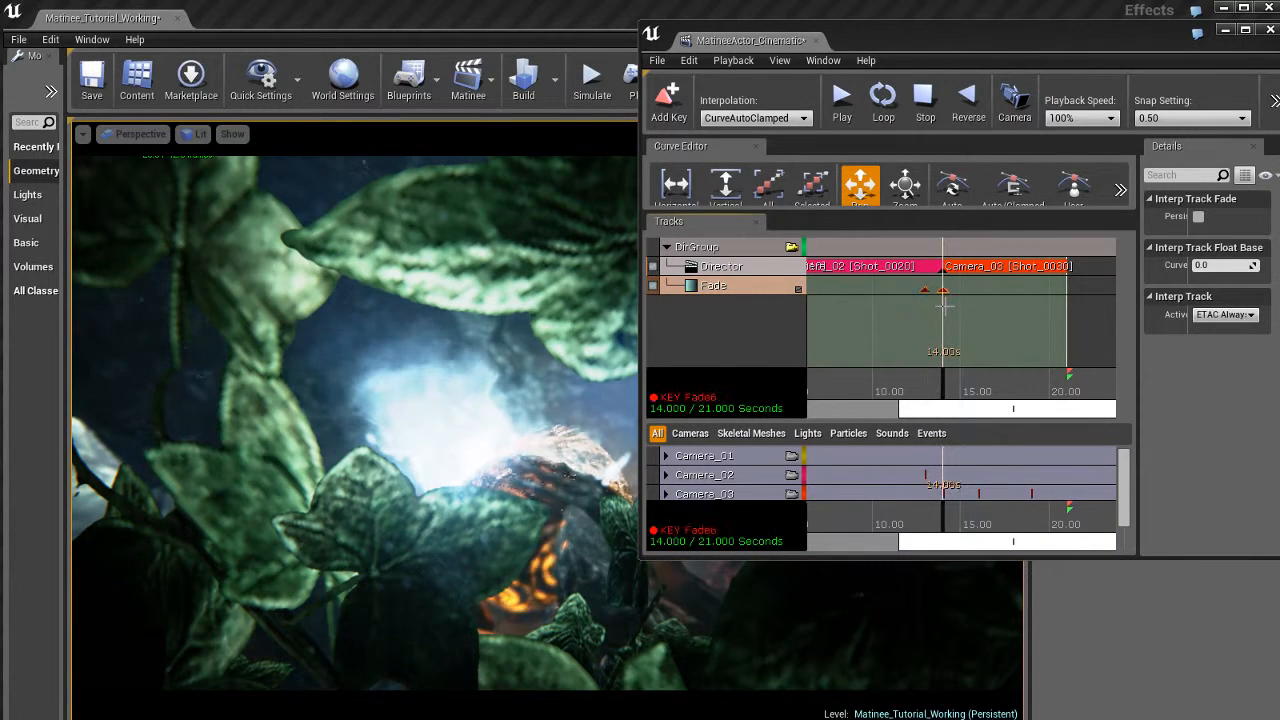
right_click(945, 292)
click(993, 349)
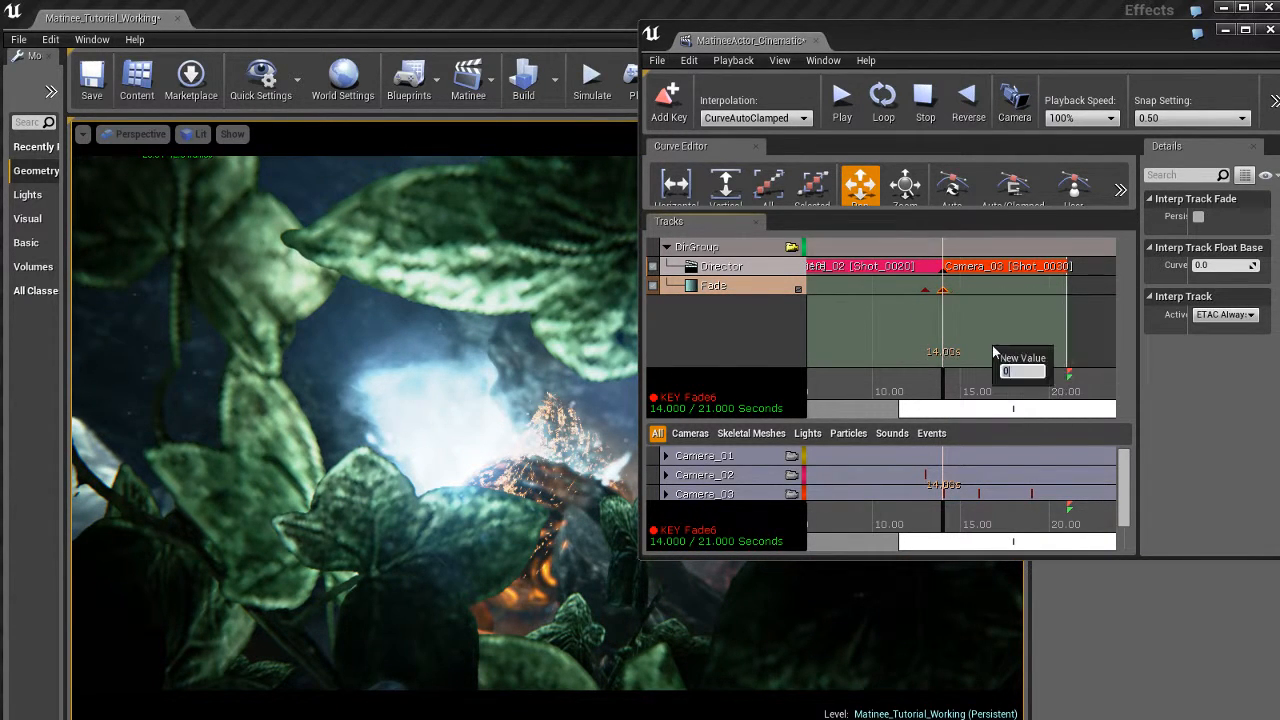
key(Return)
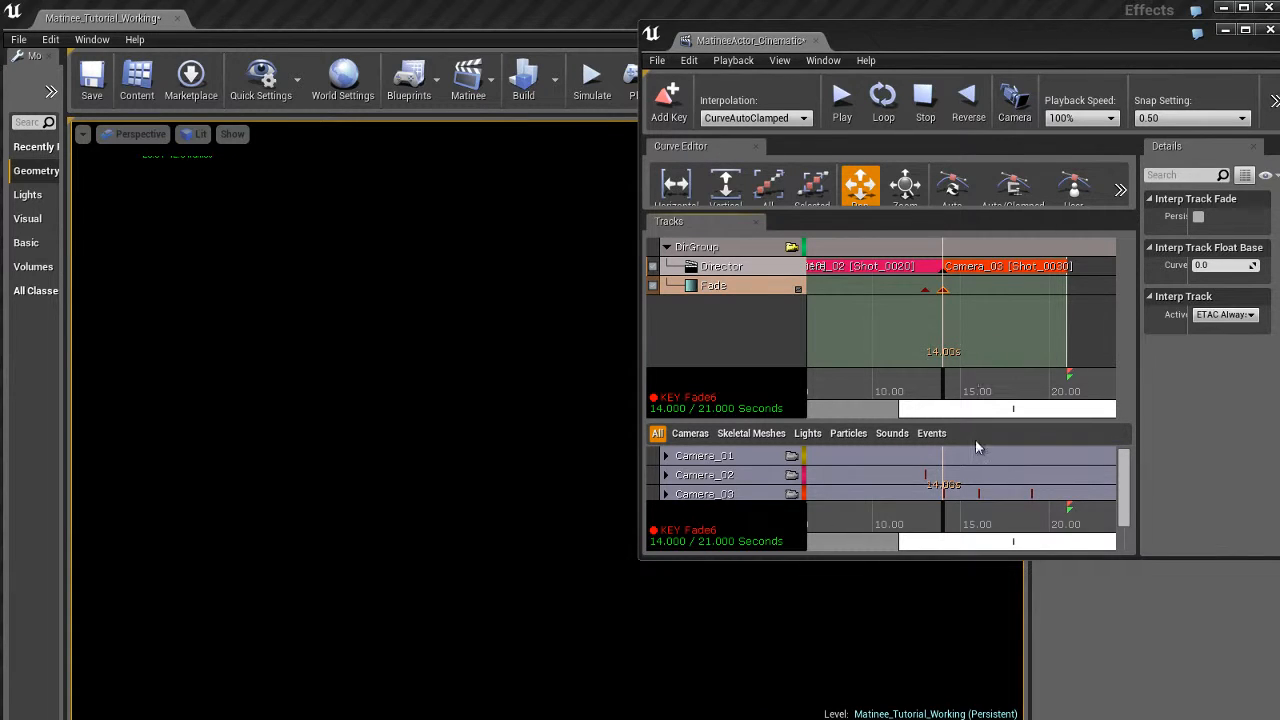
- Add a fade key at 15 seconds, one second into the Camera_03 shot
click(948, 520)
drag(951, 521, 965, 530)
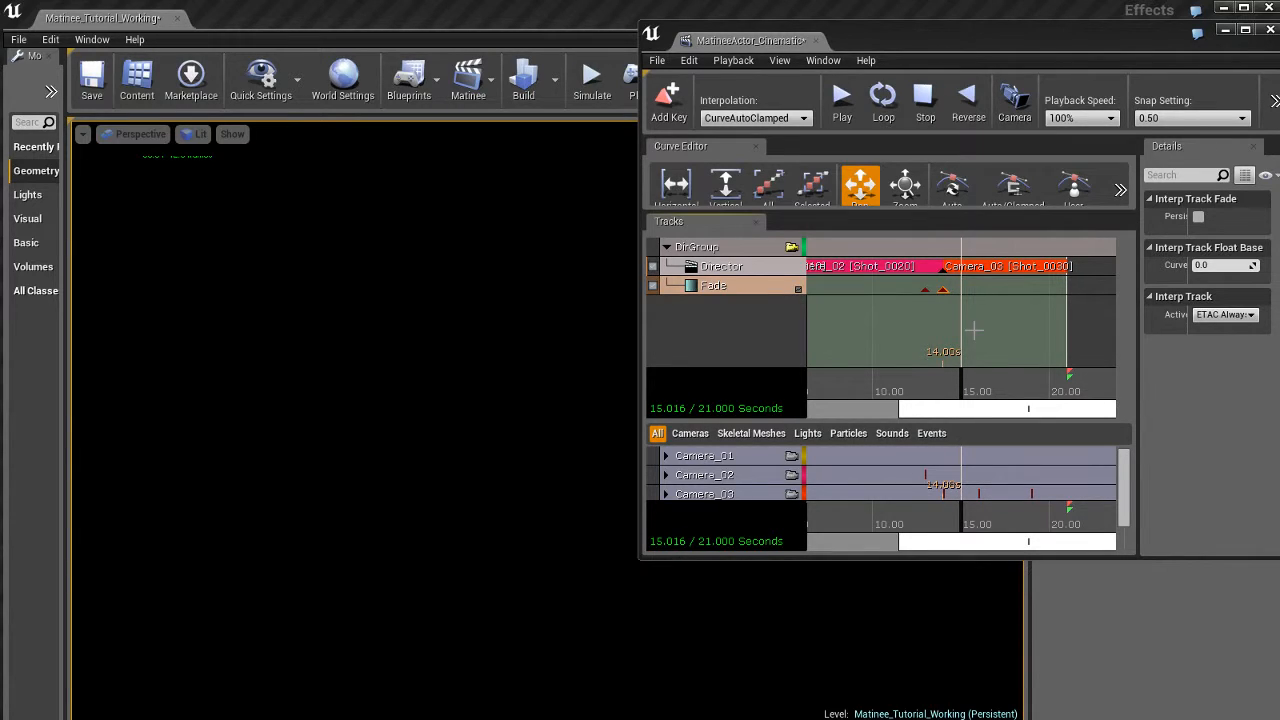
key(Return)
- Add a fade key at 19 seconds, two seconds before the end of the Camera_03 shot
drag(965, 394, 1088, 396)
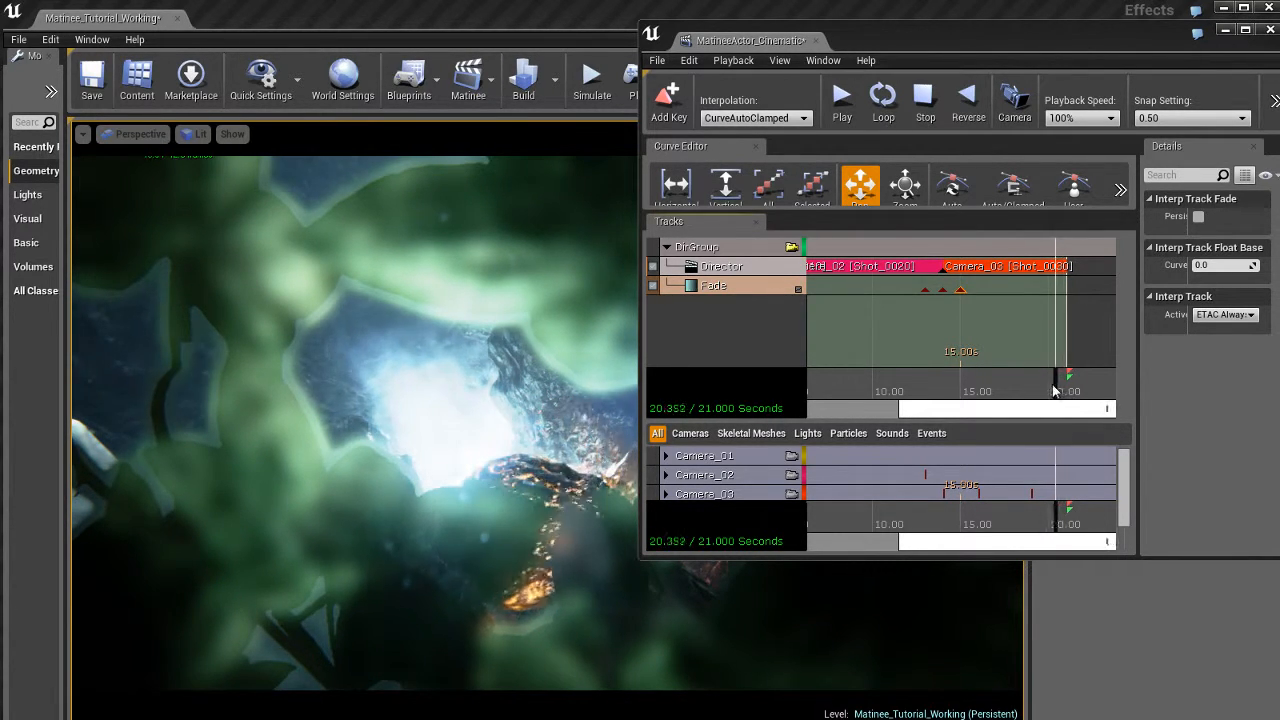
drag(1044, 384, 1034, 390)
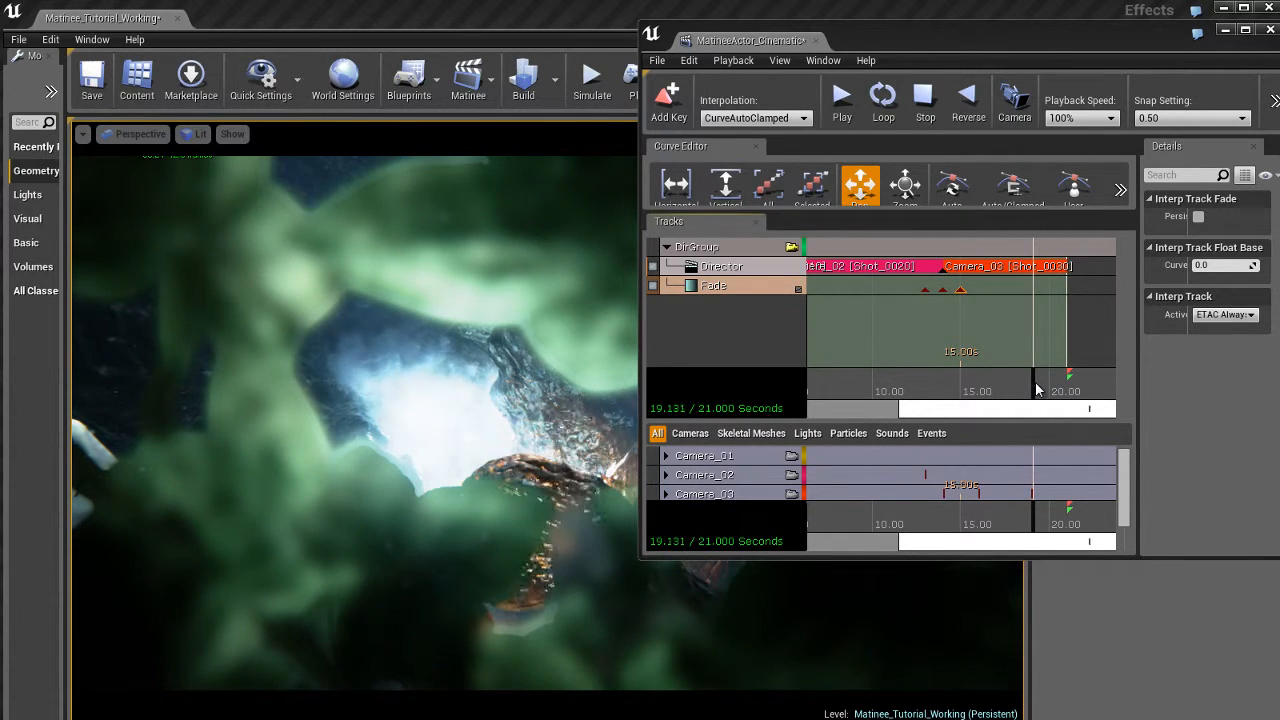
key(Return)
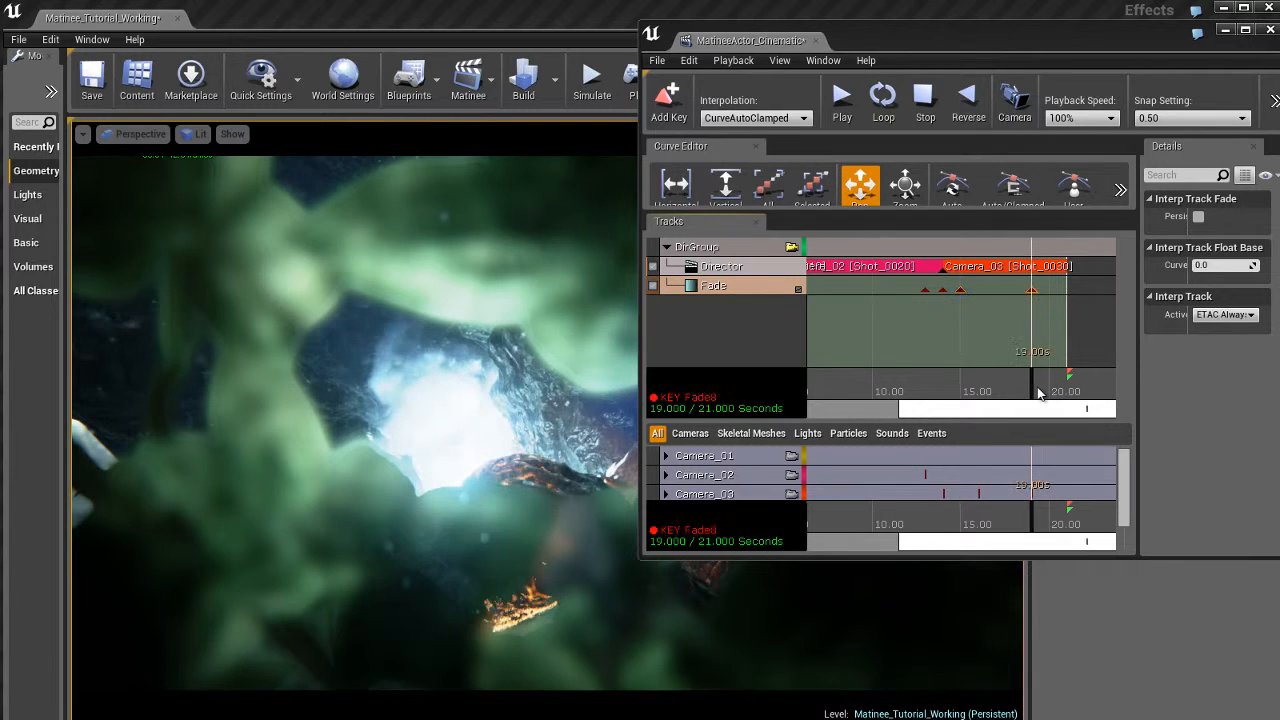
- Add a fade key at 21 seconds, at the end of the cinematic, and set its value to 1
drag(1063, 394, 1095, 398)
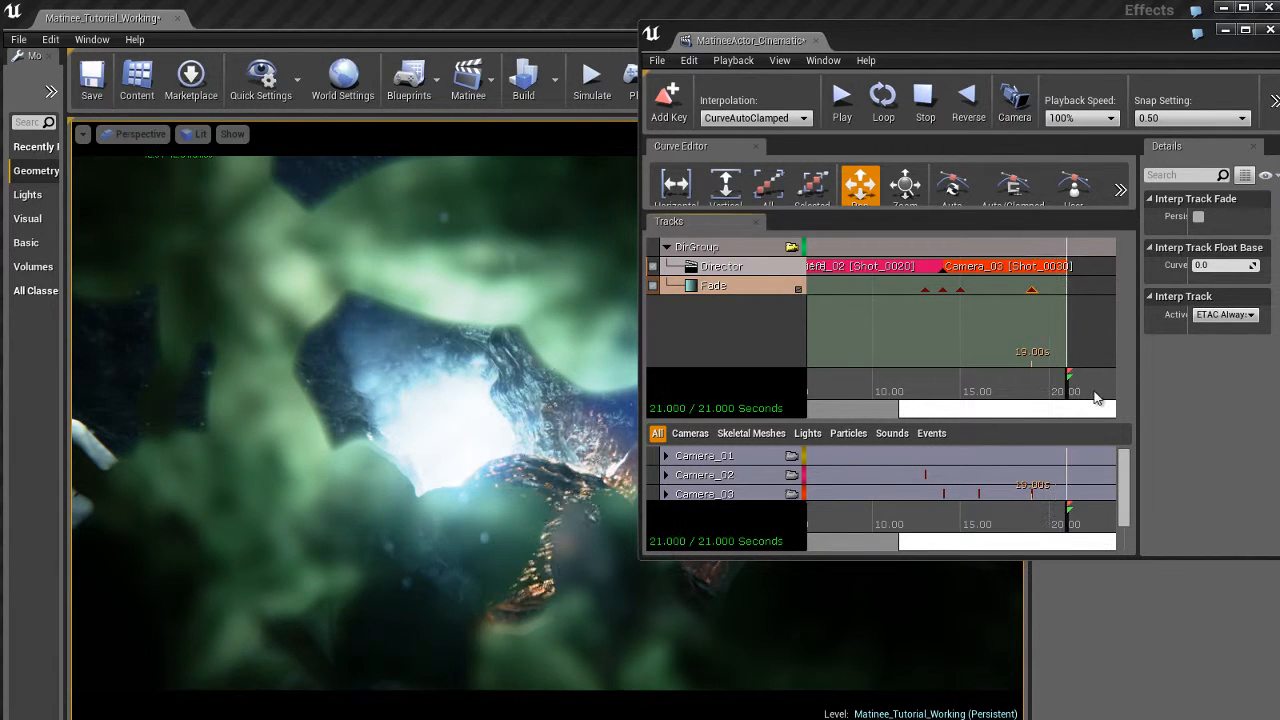
key(Return)
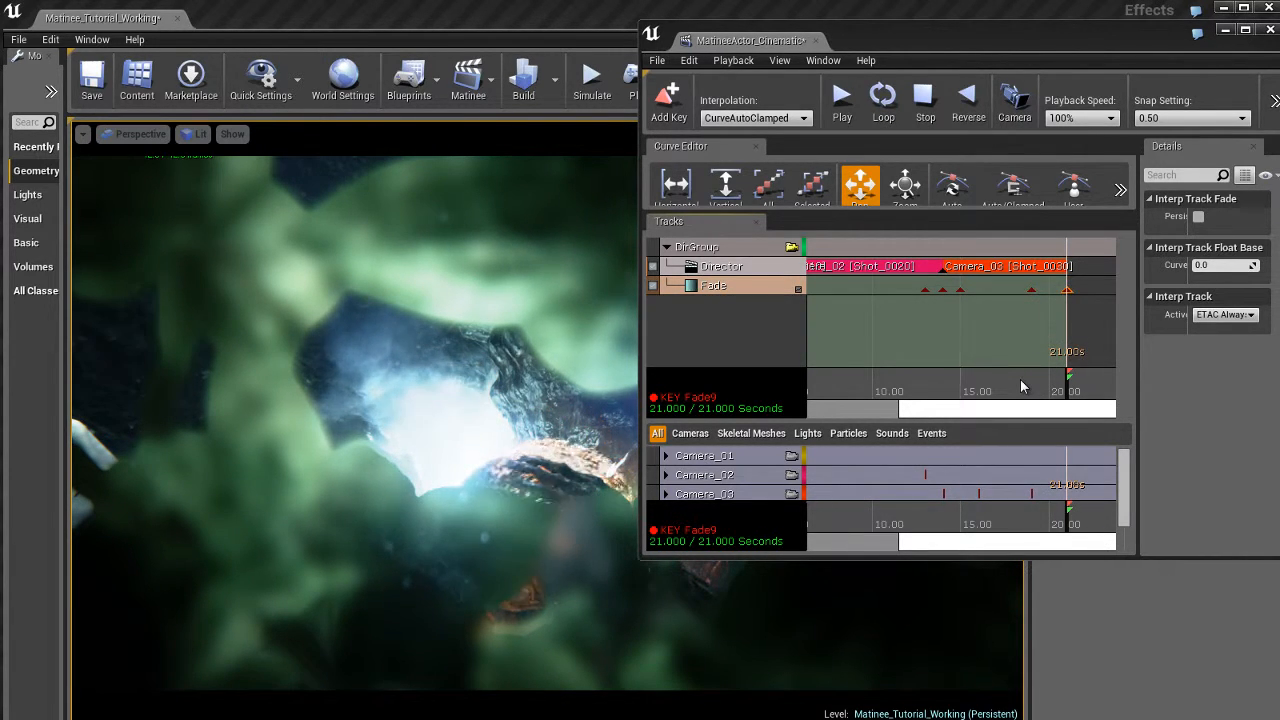
right_click(1068, 290)
click(1108, 347)
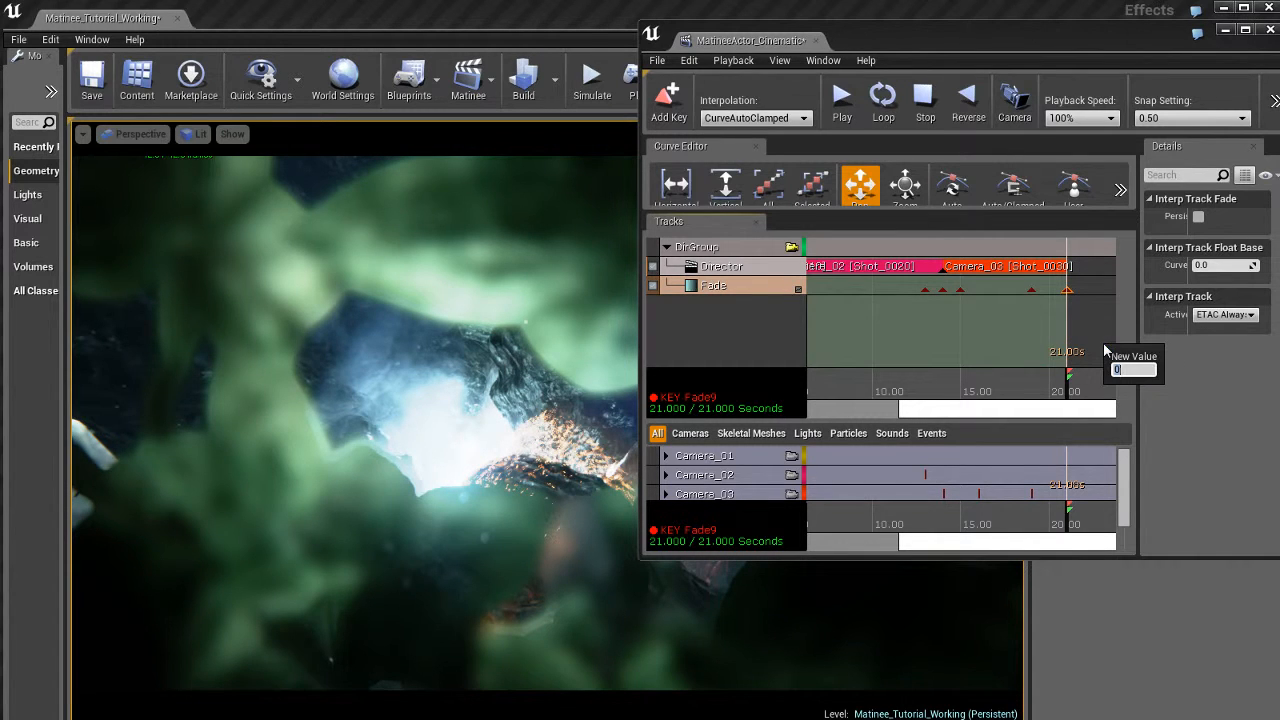
text(1)
key(Return)
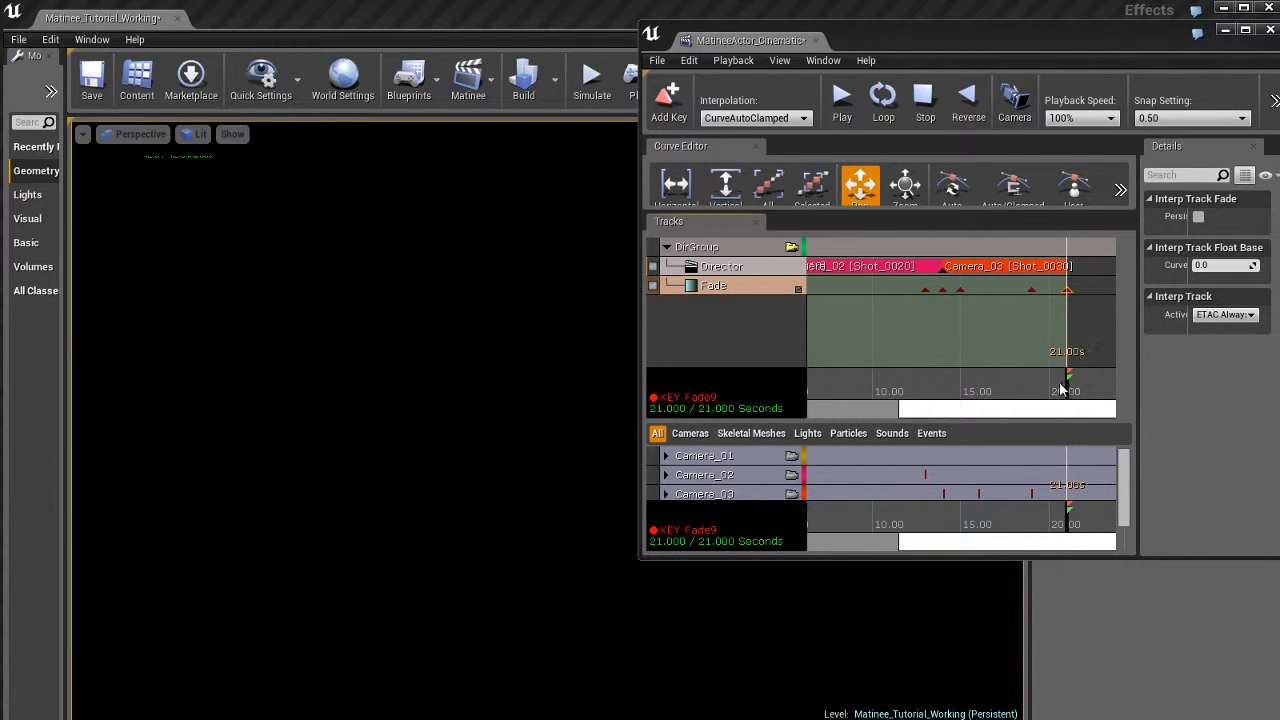
- Scrub back through the Camera_03 shot to preview its fades, and close the Matinee editor
drag(1062, 389, 954, 381)
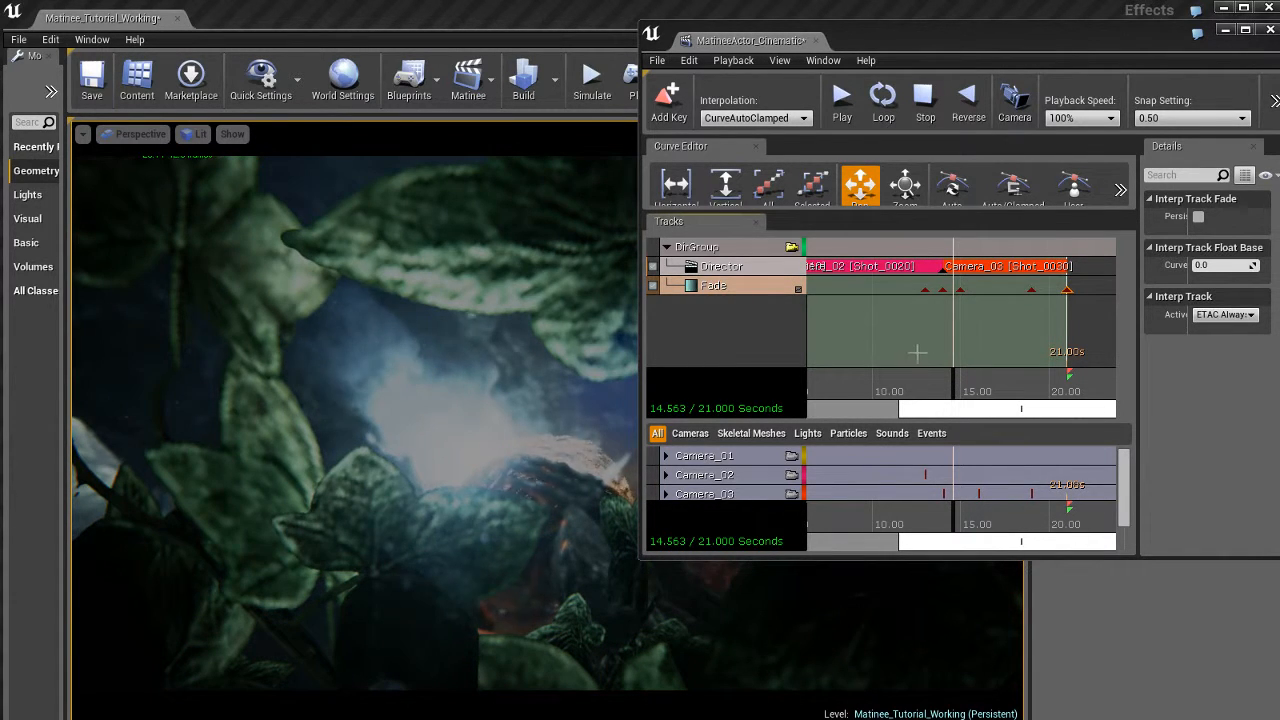
drag(788, 43, 792, 46)
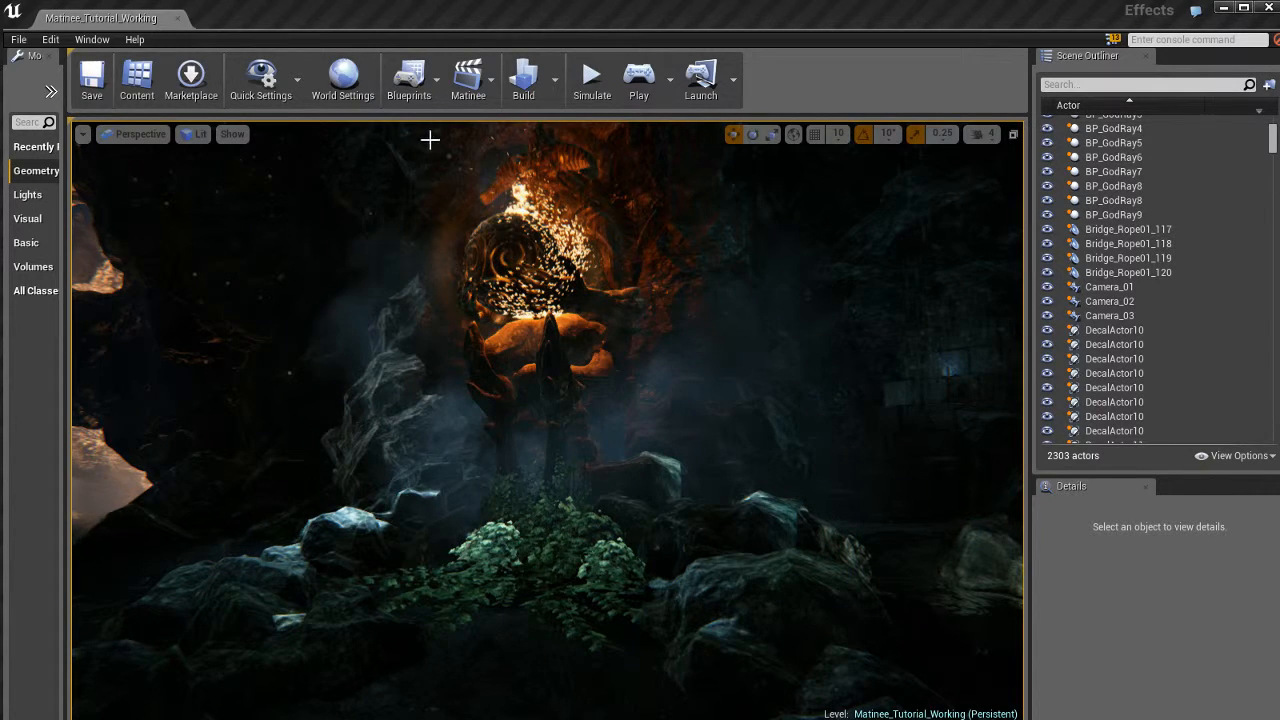
- Open MatineeActor_Cinematic in Matinee, and move and narrow its window to uncover most of the level viewport
click(465, 80)
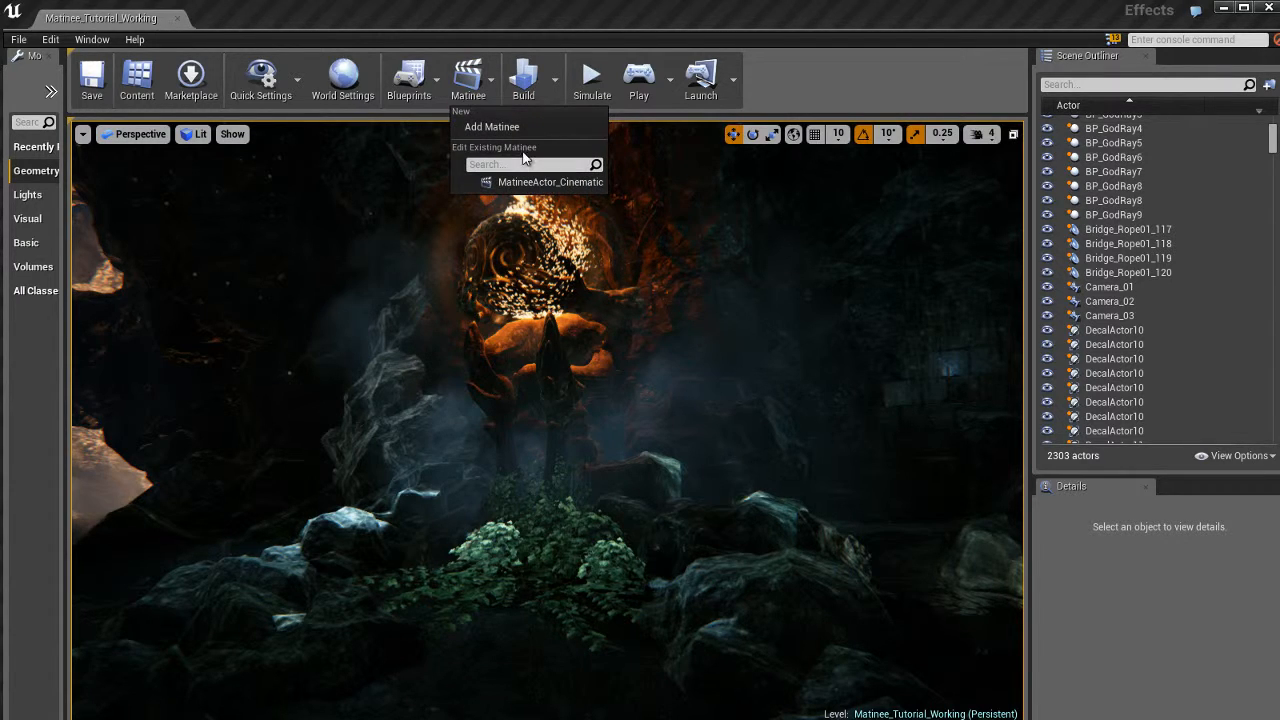
click(510, 180)
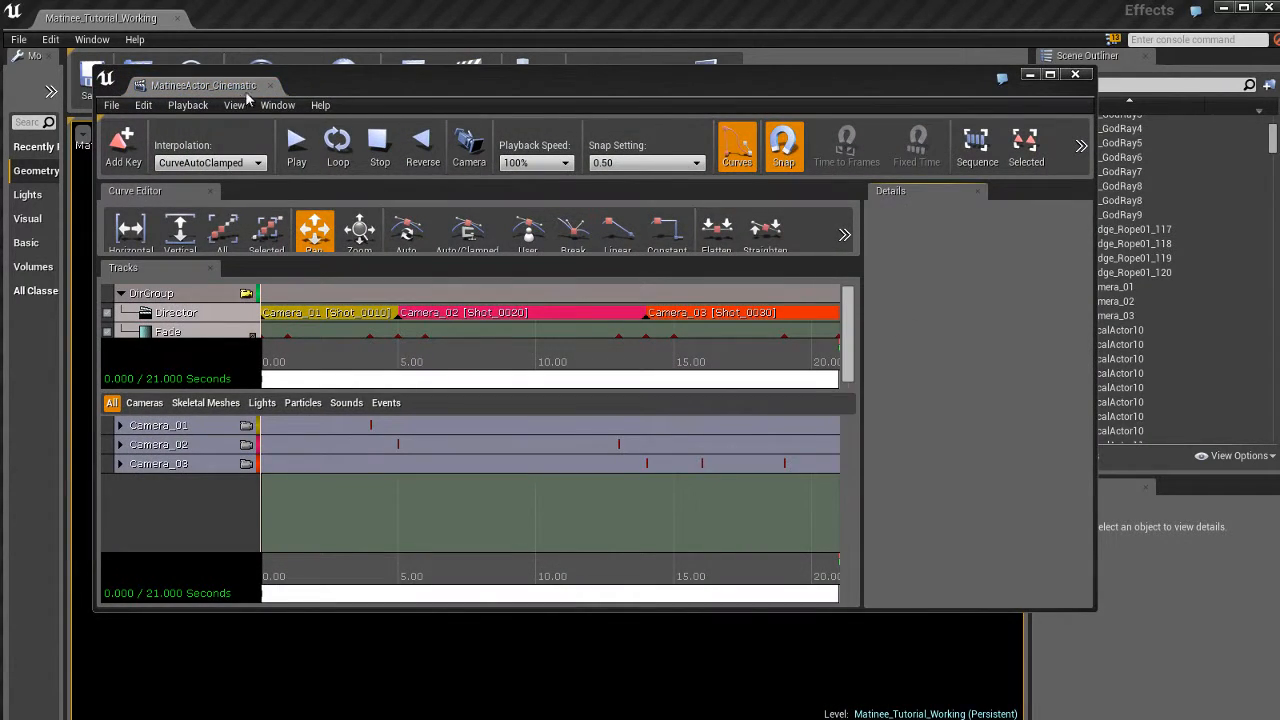
drag(440, 88, 622, 24)
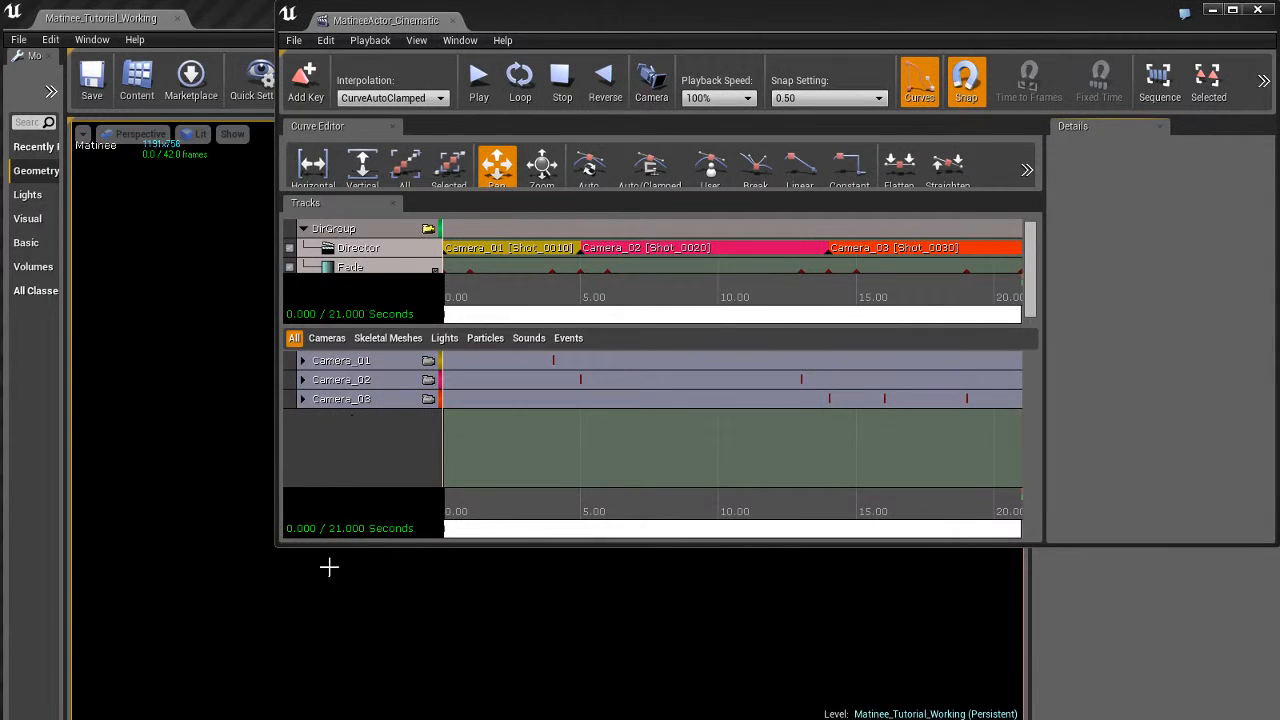
drag(276, 546, 797, 630)
- Play the whole cinematic from 0 seconds through the director group's camera view, and stop playback at the end
click(950, 243)
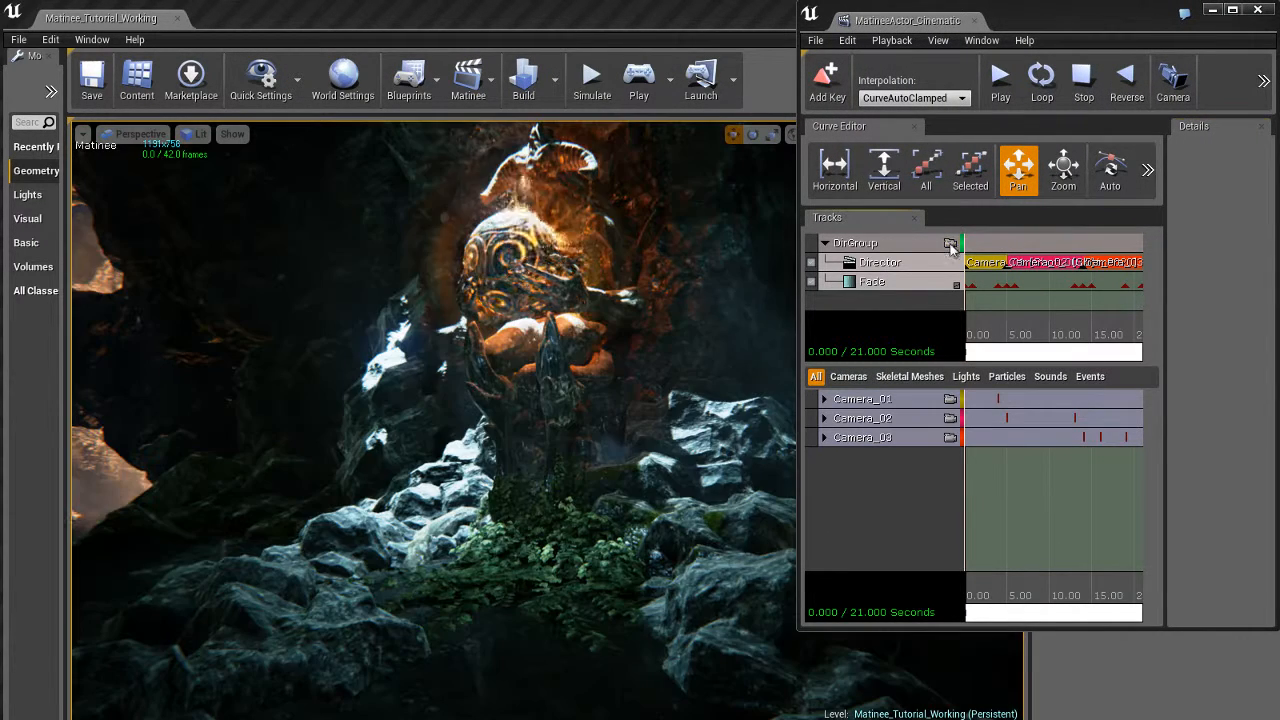
click(950, 243)
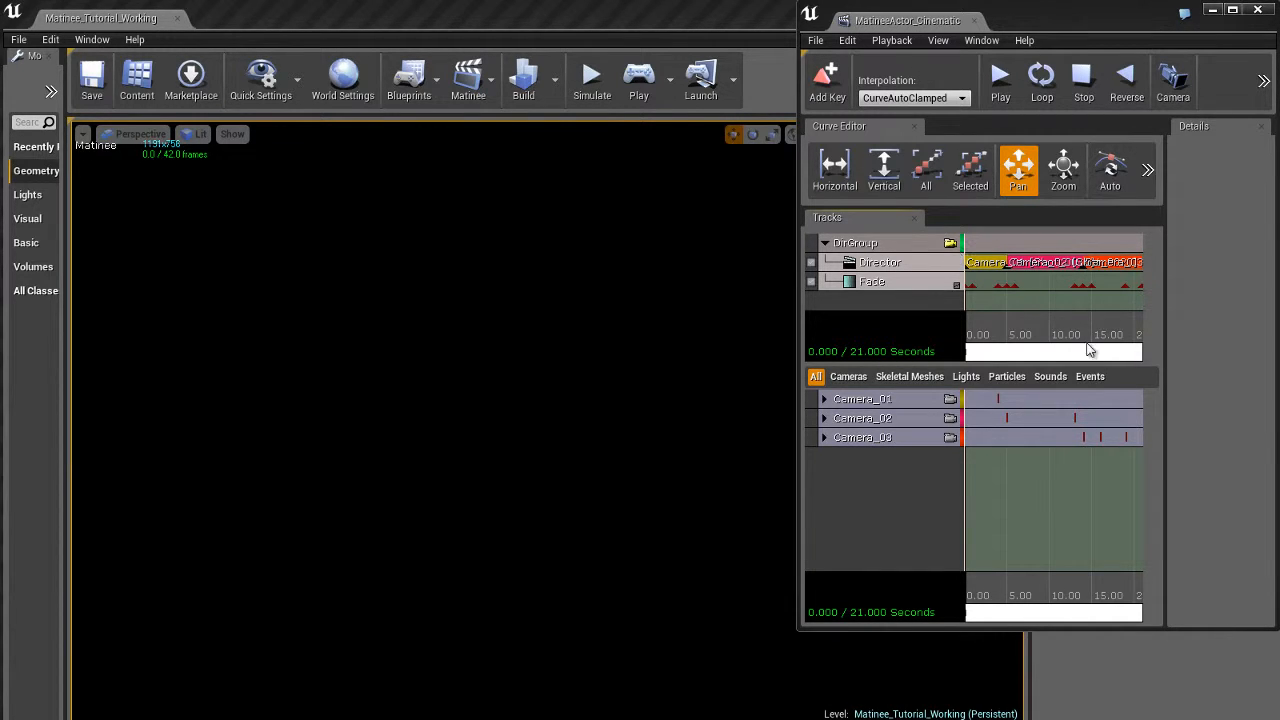
scroll(1030, 315, down, 4)
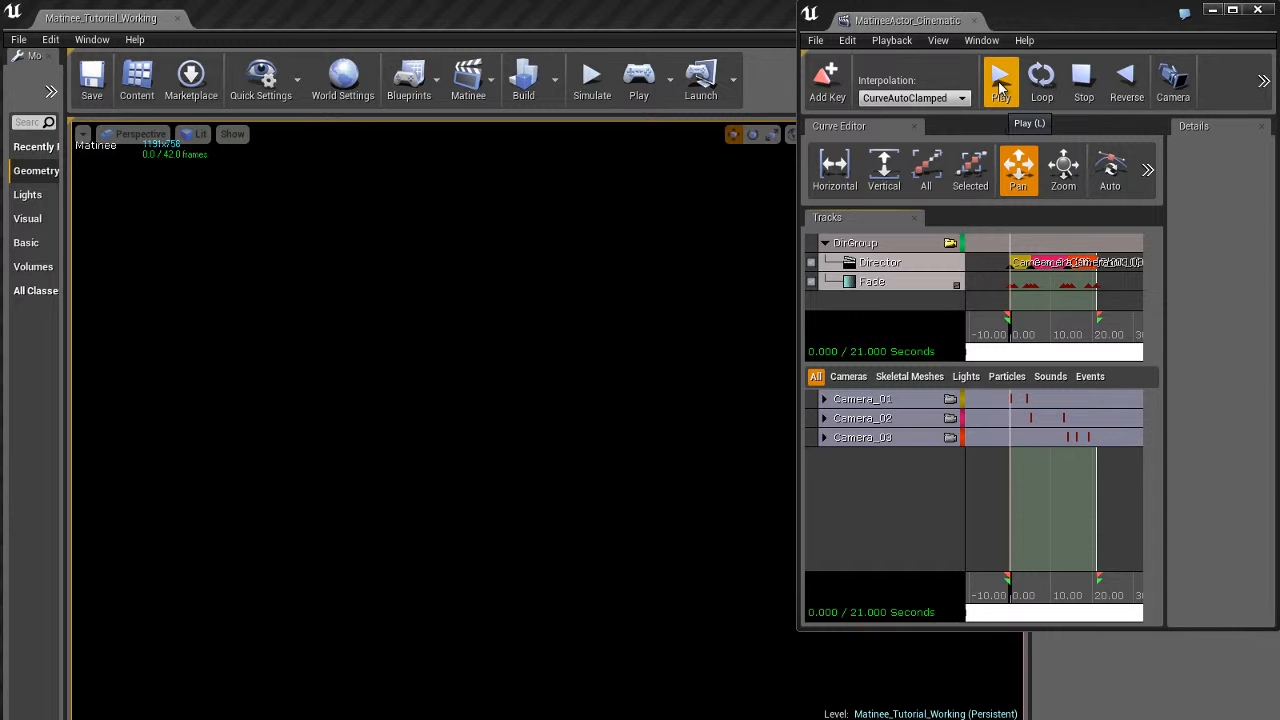
click(1001, 88)
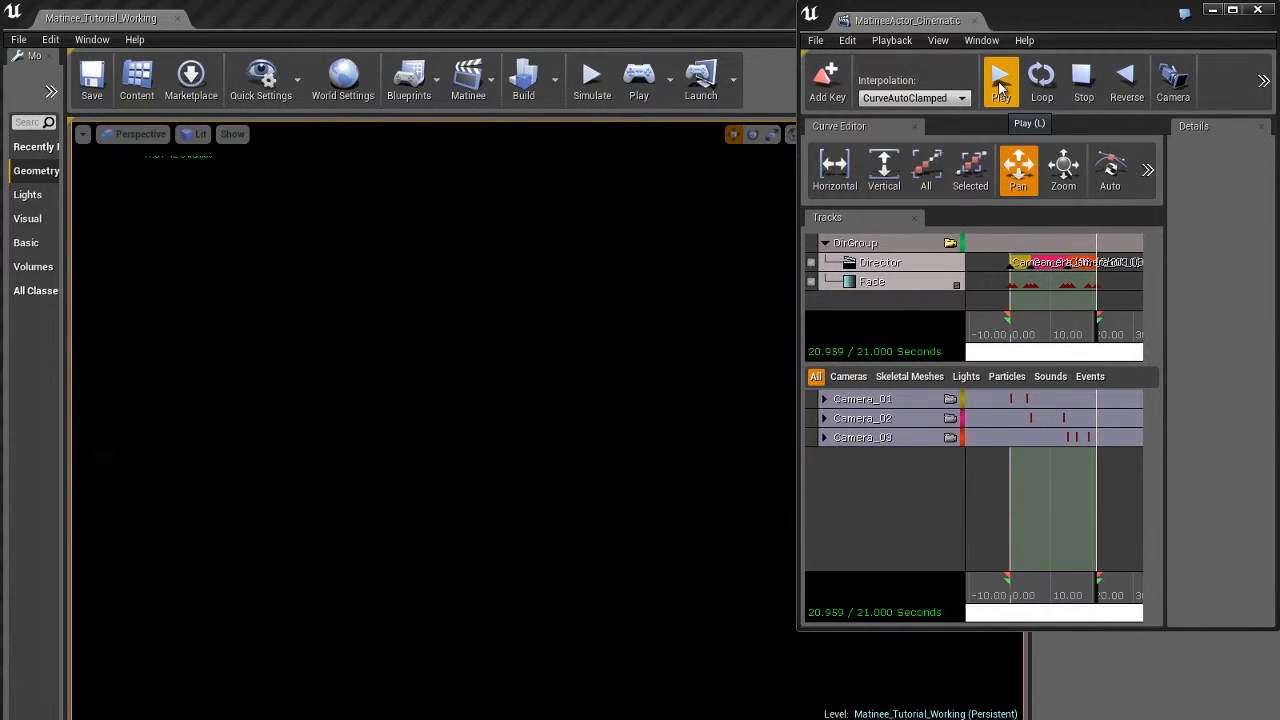
click(1081, 84)
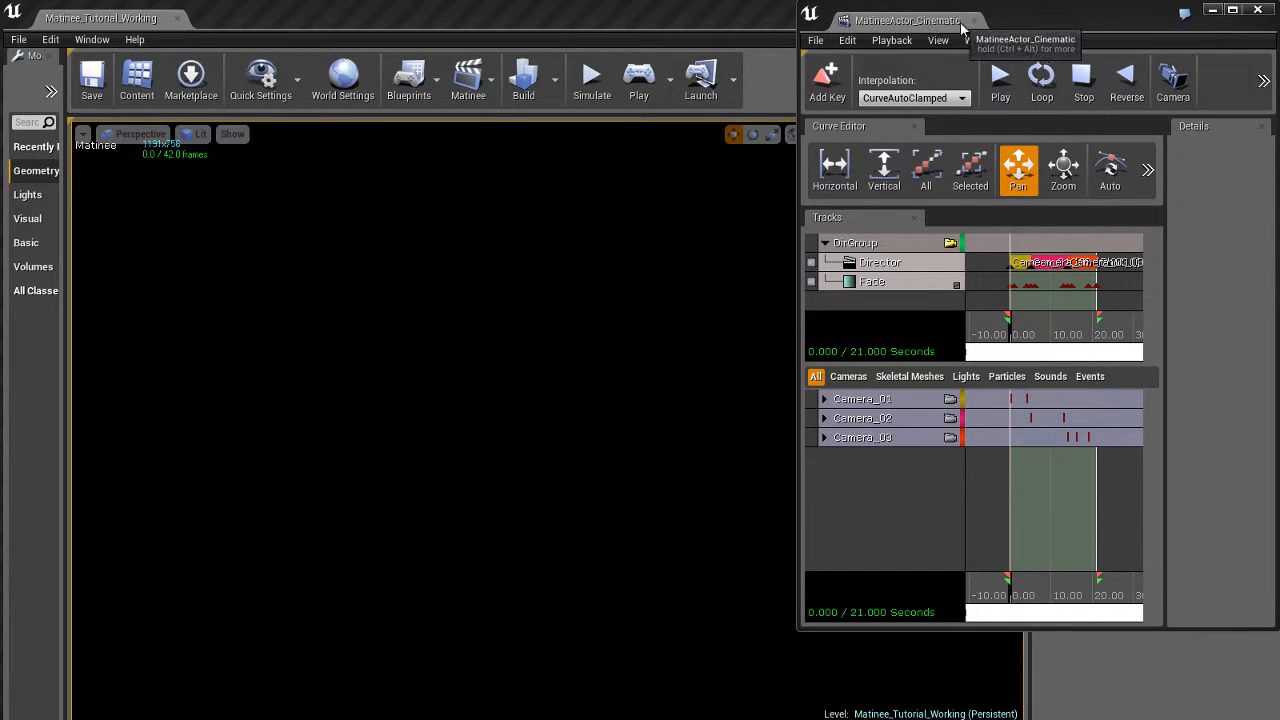
- Close the Matinee editor and save the level
middle_click(931, 19)
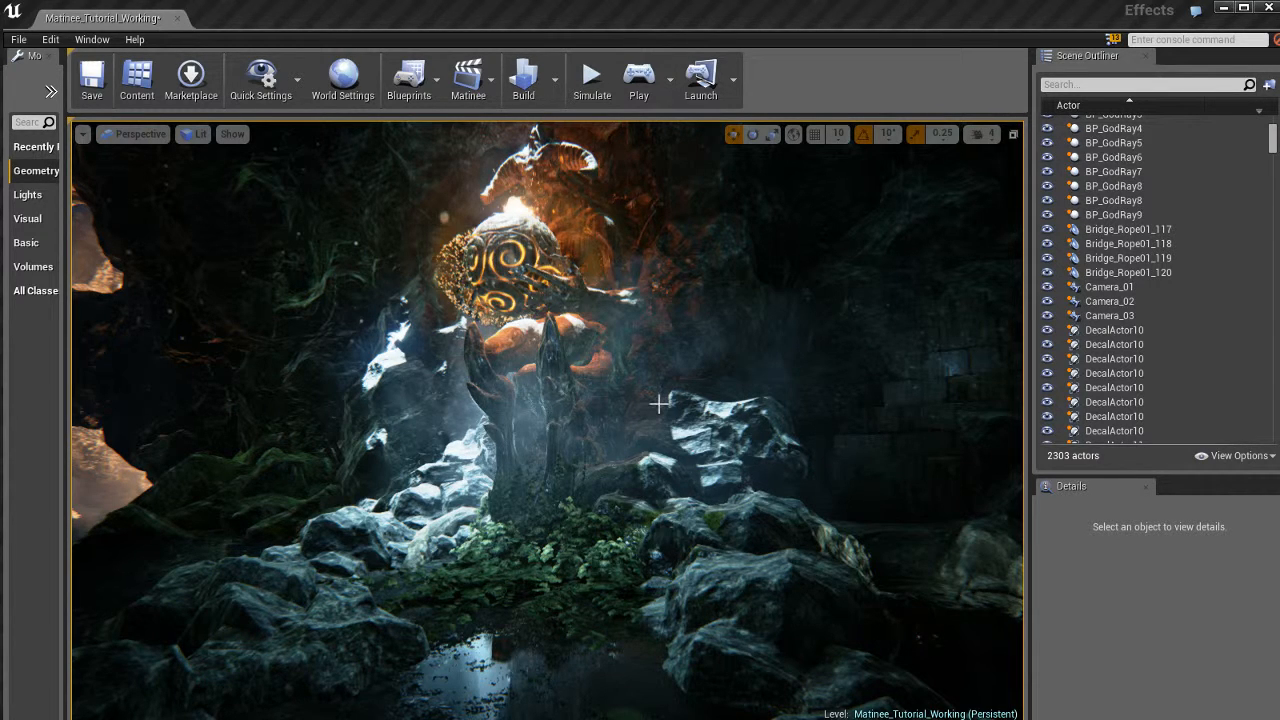
key(ctrl+s)
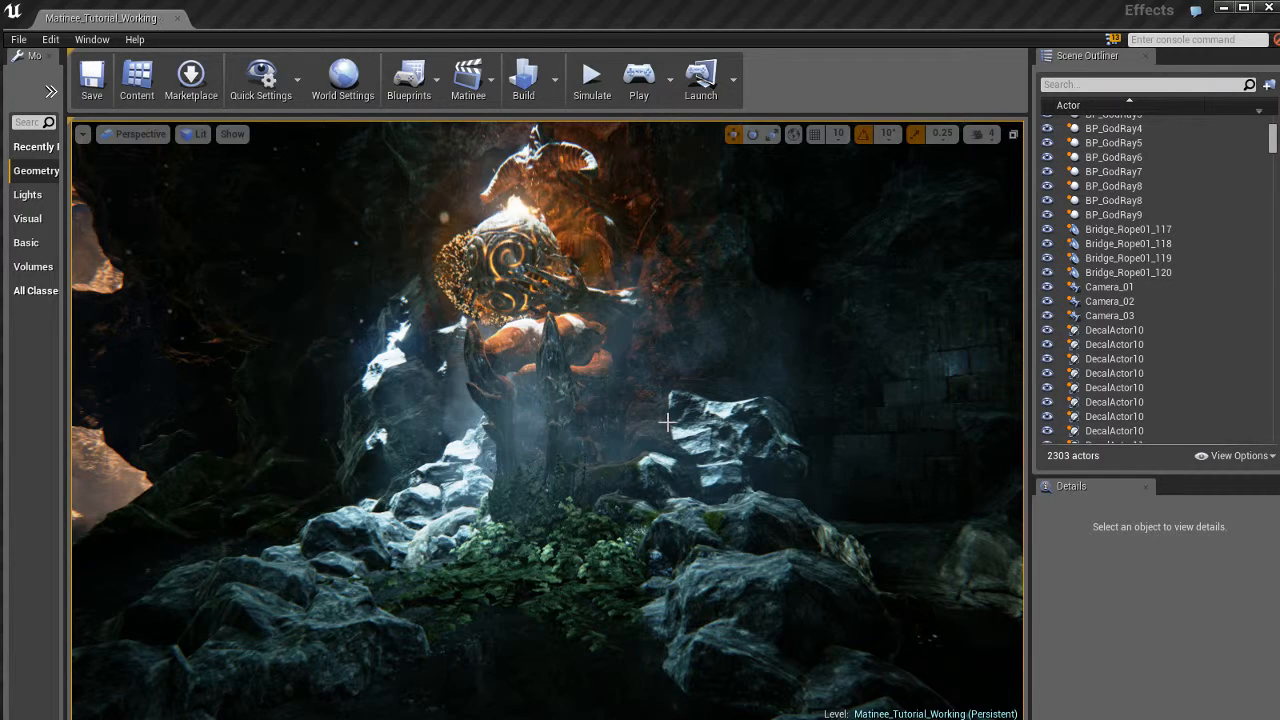
- Play the level in the editor viewport to look around the cave, and end the play session
mouse_move(682, 397)
right_down()
mouse_move(668, 431)
mouse_move(667, 404)
right_up()
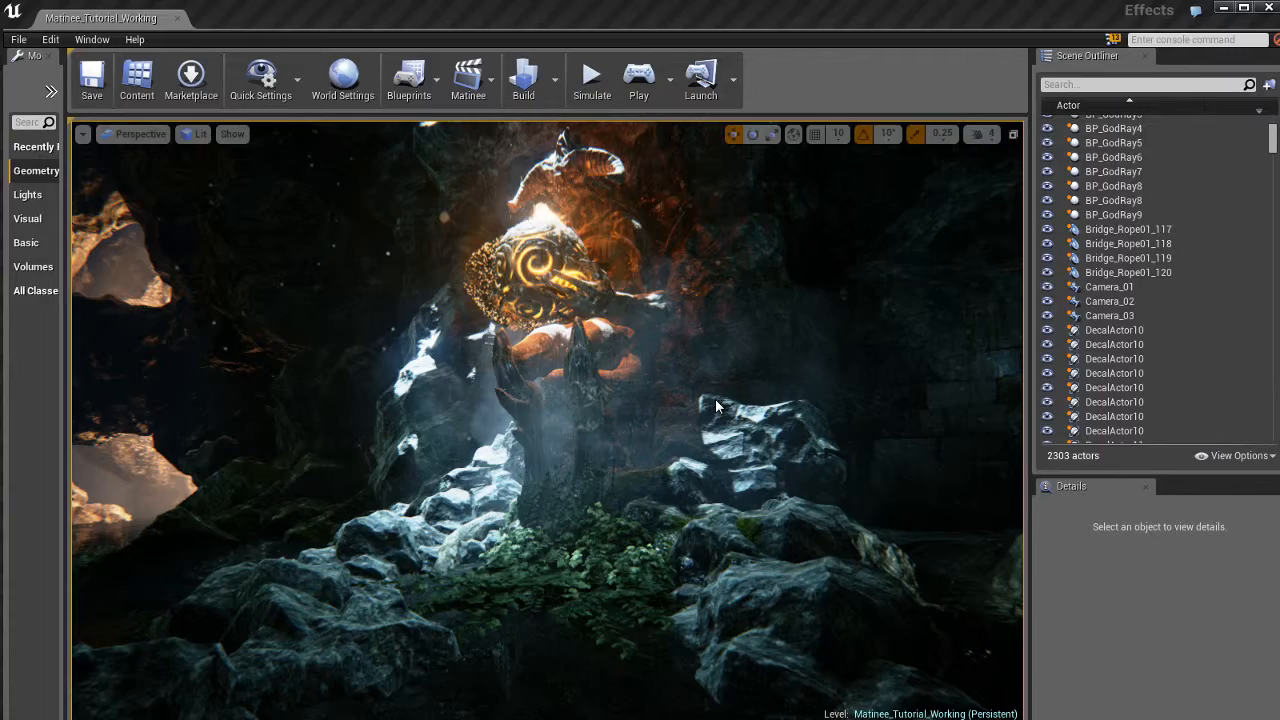
key(alt+p)
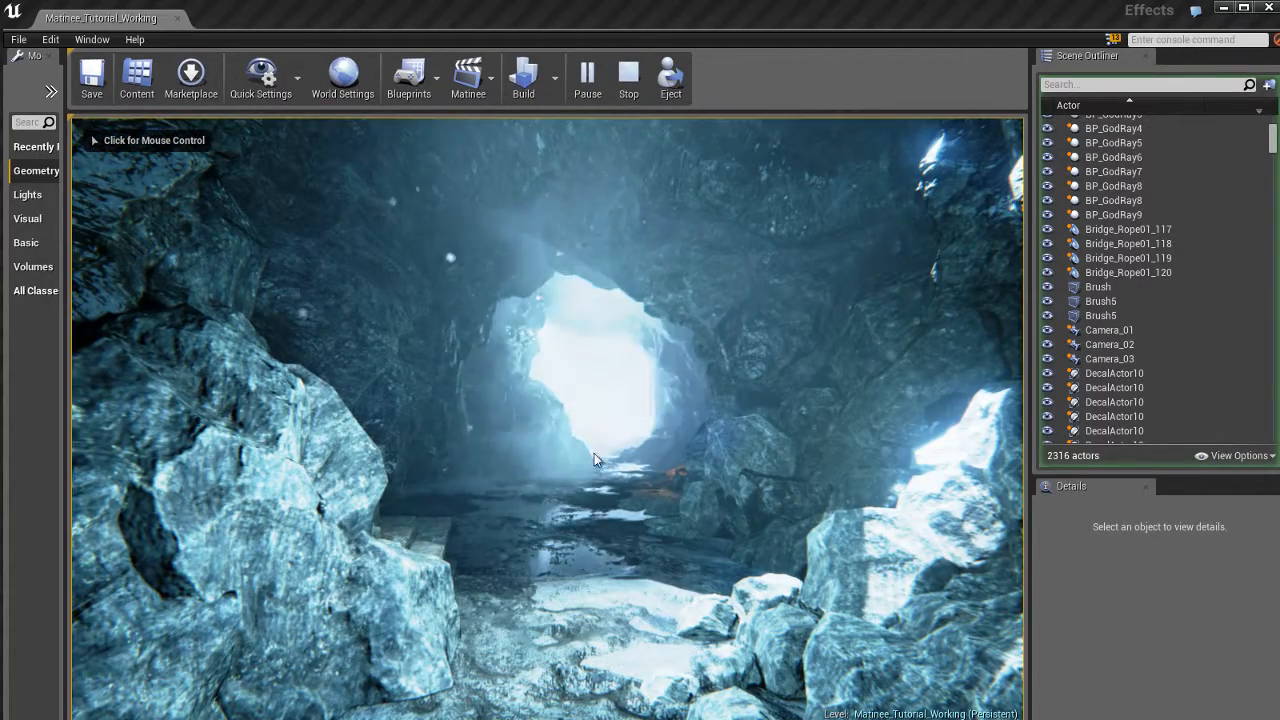
click(674, 402)
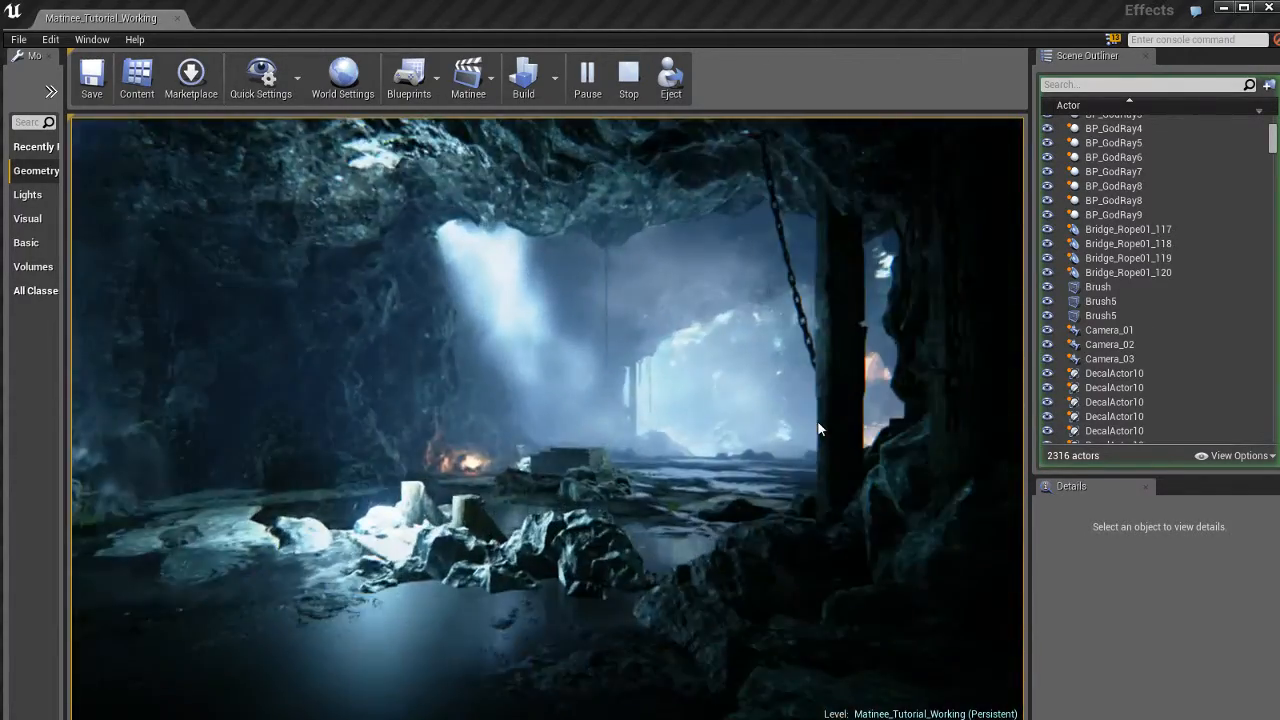
key(Escape)
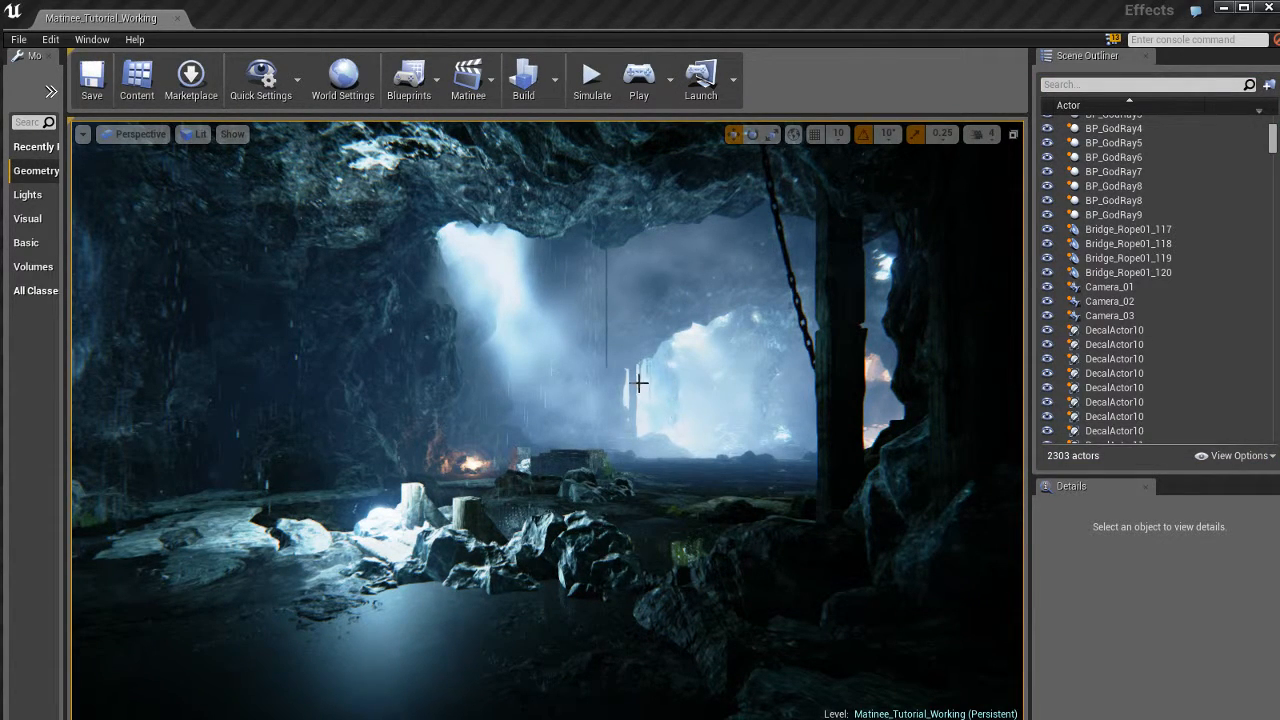
- Bring the viewport back to the glowing statue and reopen MatineeActor_Cinematic for editing in Matinee
mouse_move(639, 382)
right_down()
mouse_move(956, 376)
mouse_move(1260, 403)
mouse_move(788, 363)
mouse_move(980, 374)
mouse_move(974, 351)
mouse_move(971, 363)
mouse_move(638, 386)
right_up()
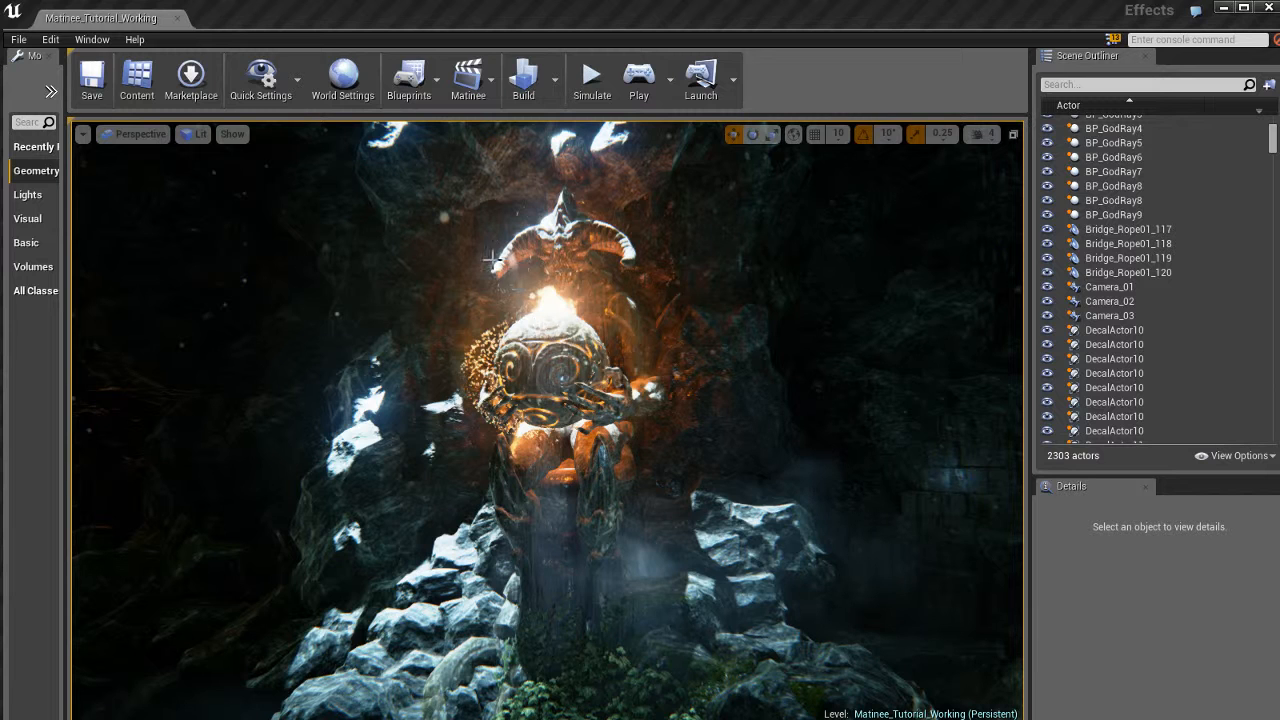
click(468, 80)
click(520, 182)
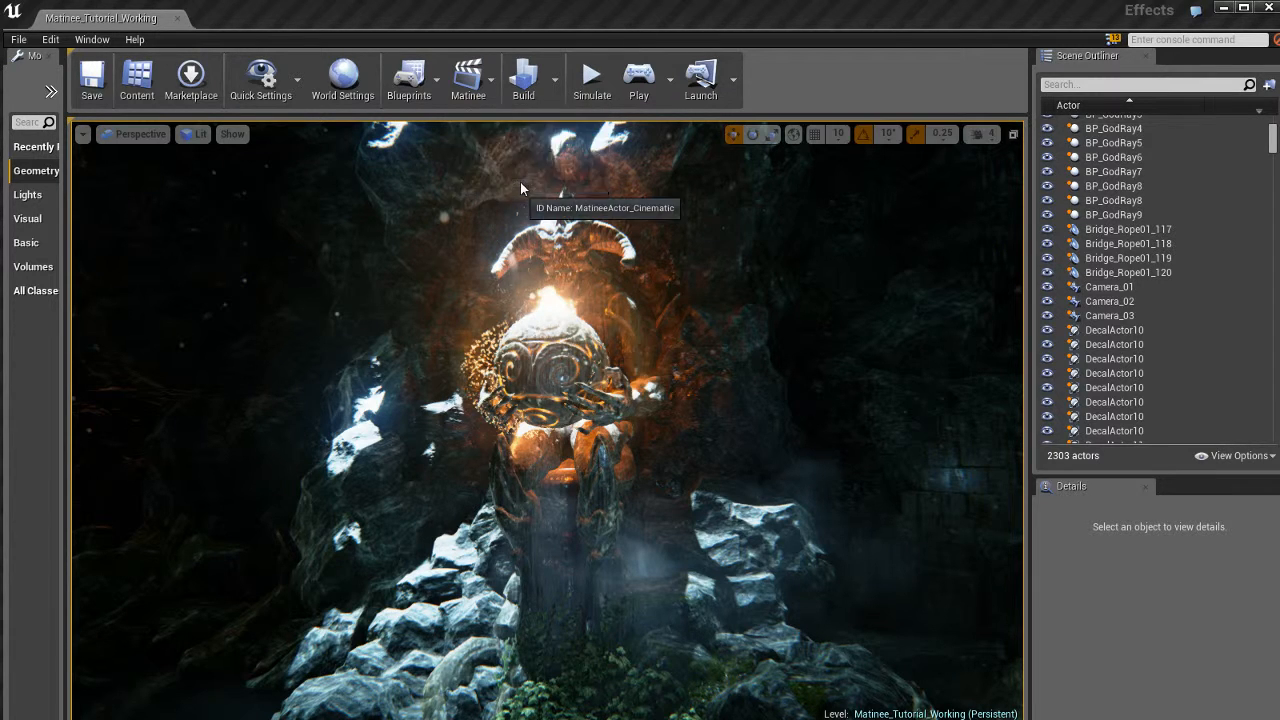